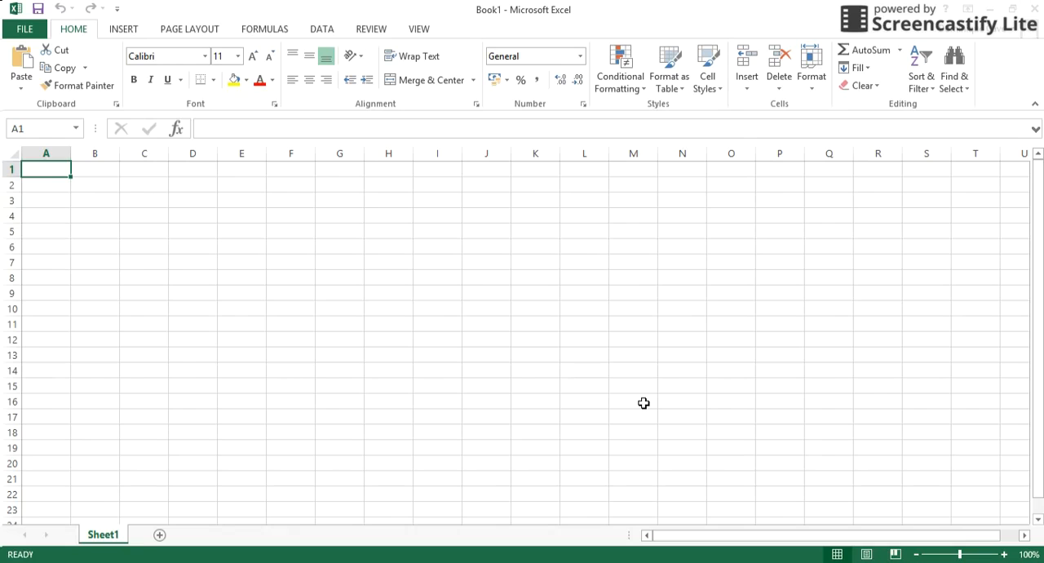
Enter the number 1 in cell A3 as the start of the first column of factors.
key("Down")
key("Down")
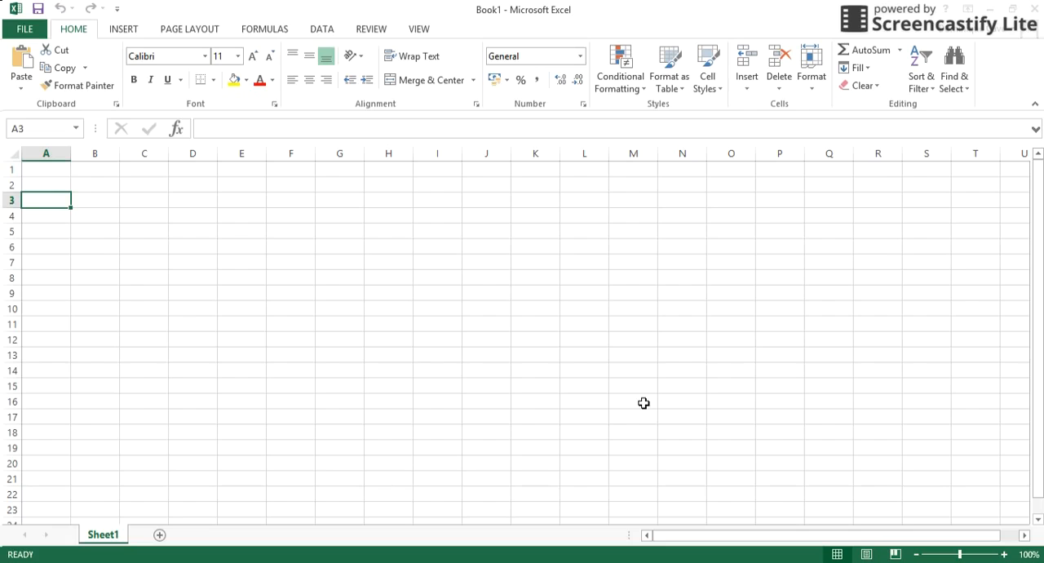
type("1")
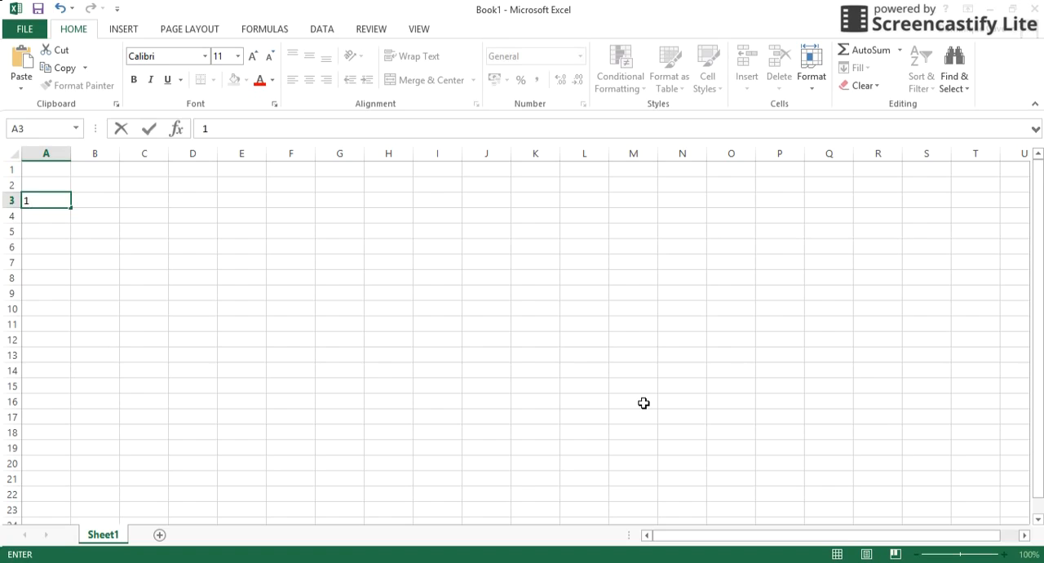
key("Down")
key("Down")
key("Down")
key("Up")
key("Up")
key("Up")
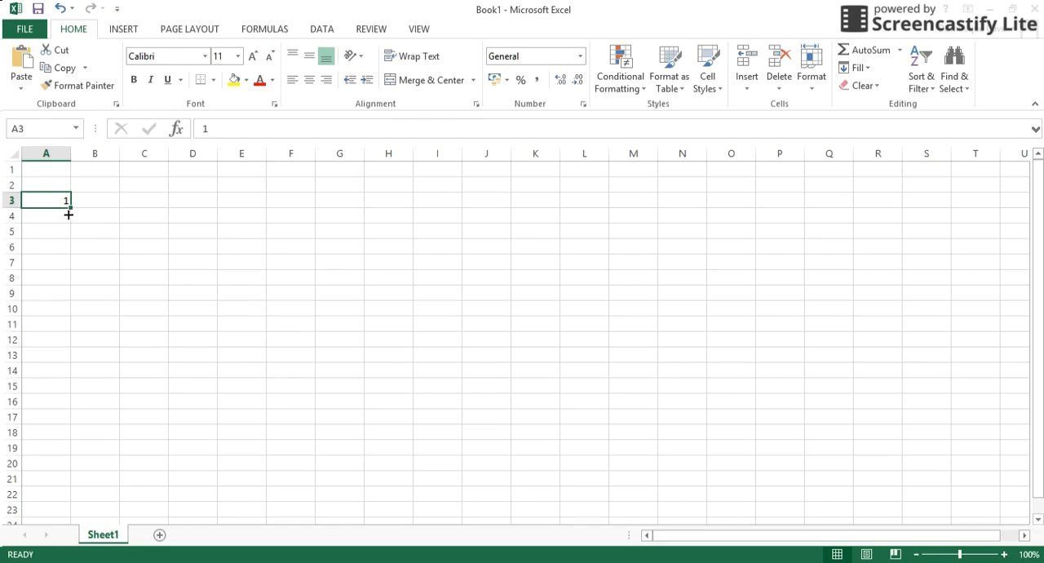
Copy the 1 from A3 down through A14.
left_click_drag(69, 215, 53, 377)
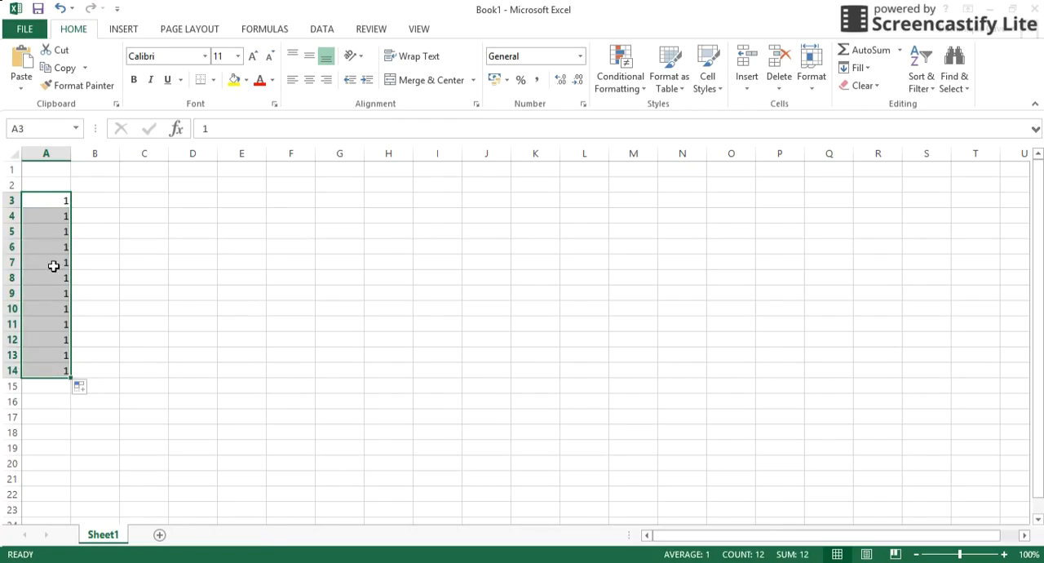
left_click(54, 201)
key("Down")
key("Down")
key("Down")
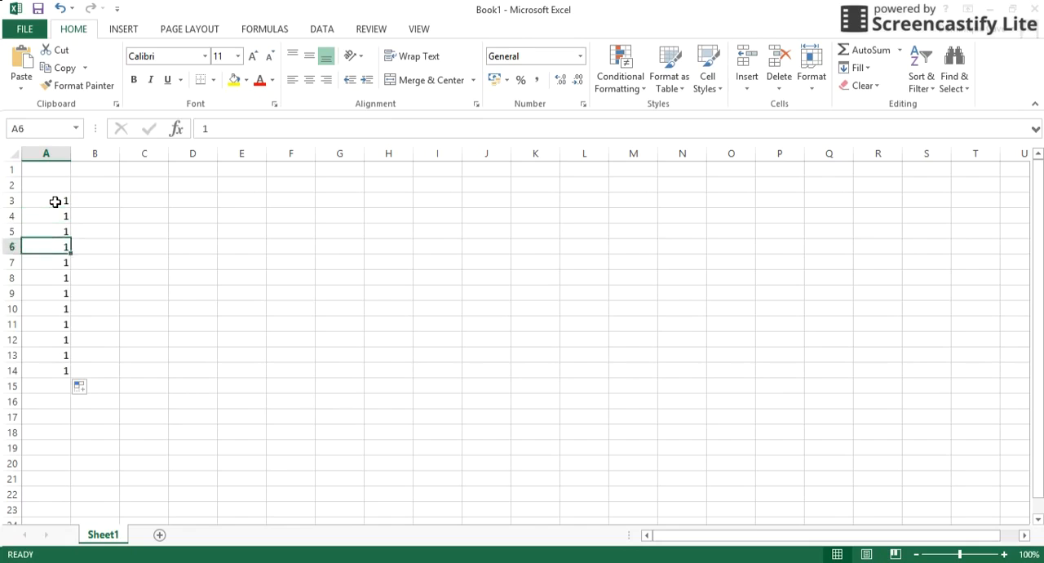
key("Down")
key("Down")
key("Down")
key("Down")
Fill A3:A14 with a number series from 1 to 12, starting from the 1 in A3.
key("Up")
key("Up")
key("Up")
key("Up")
key("Up")
key("Up")
key("Up")
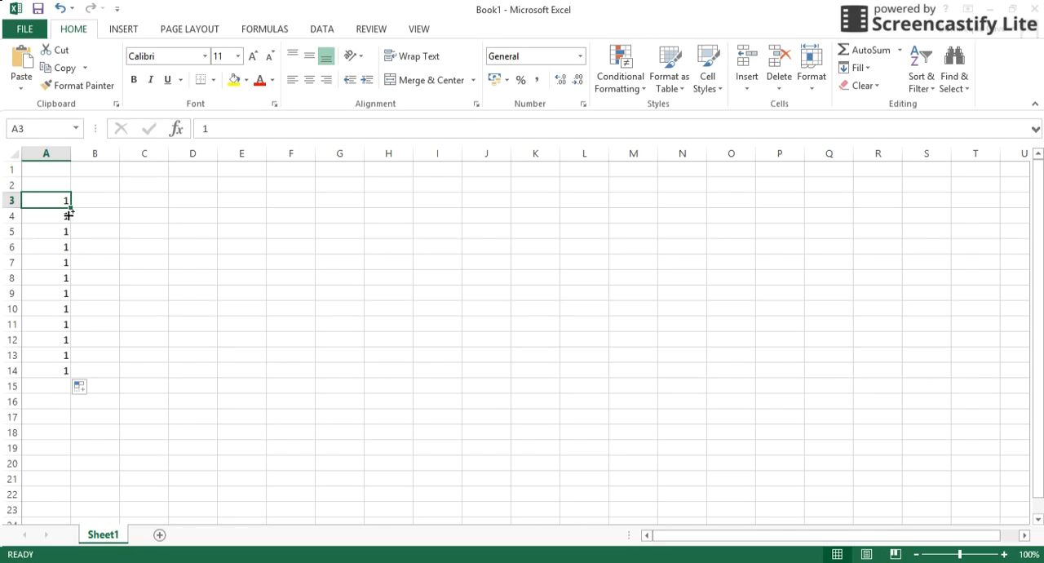
left_click_drag(69, 214, 61, 381)
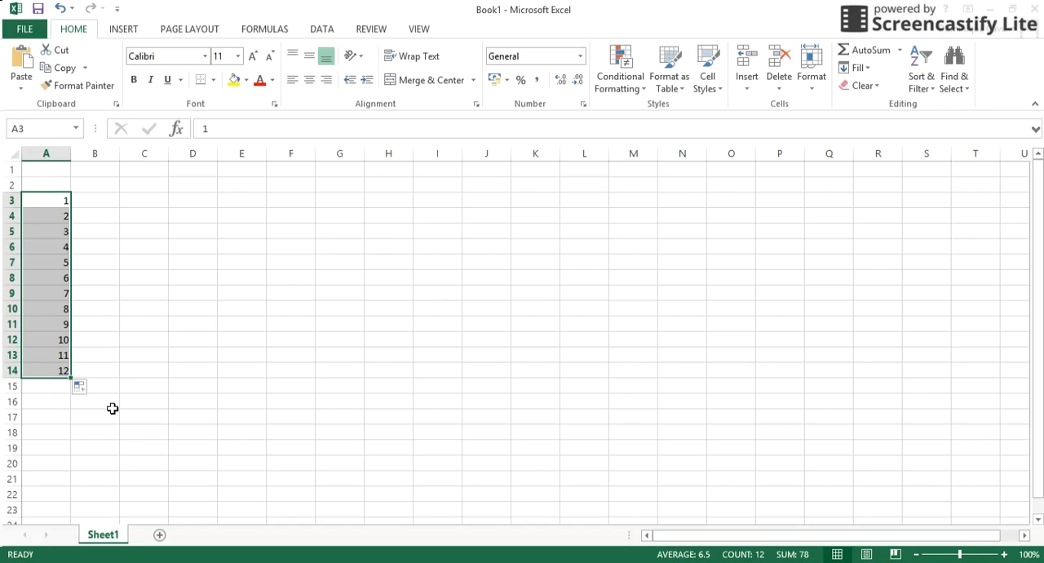
Enter 1 in every cell from C3 to C14 beside the series in column A.
left_click_drag(134, 206, 134, 215)
left_click(134, 206)
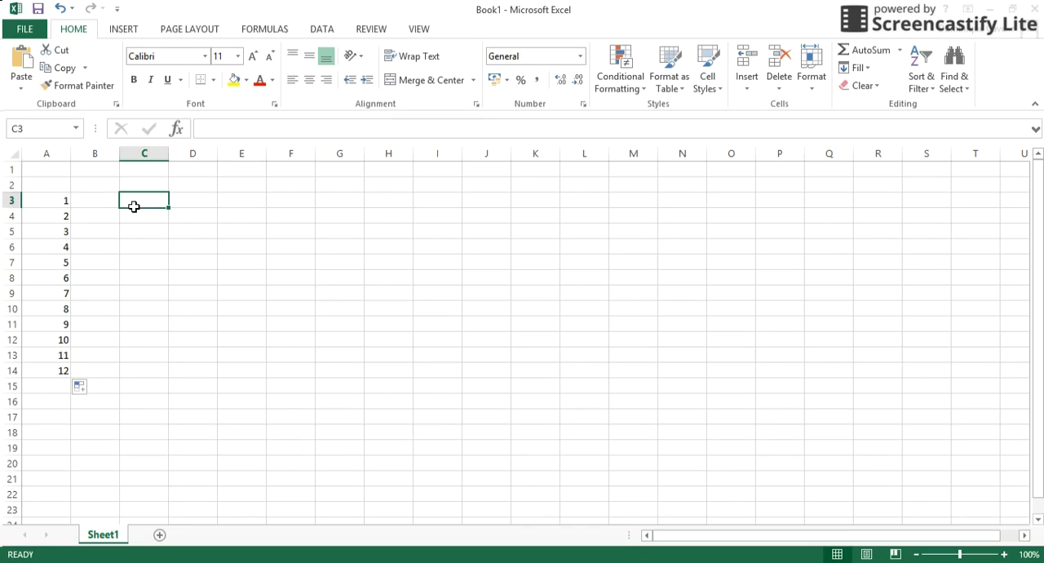
type("1")
key("Return")
type("1")
key("Return")
type("1")
key("Return")
type("1 1 1")
key("Return")
type("1 1 1 1 1 1")
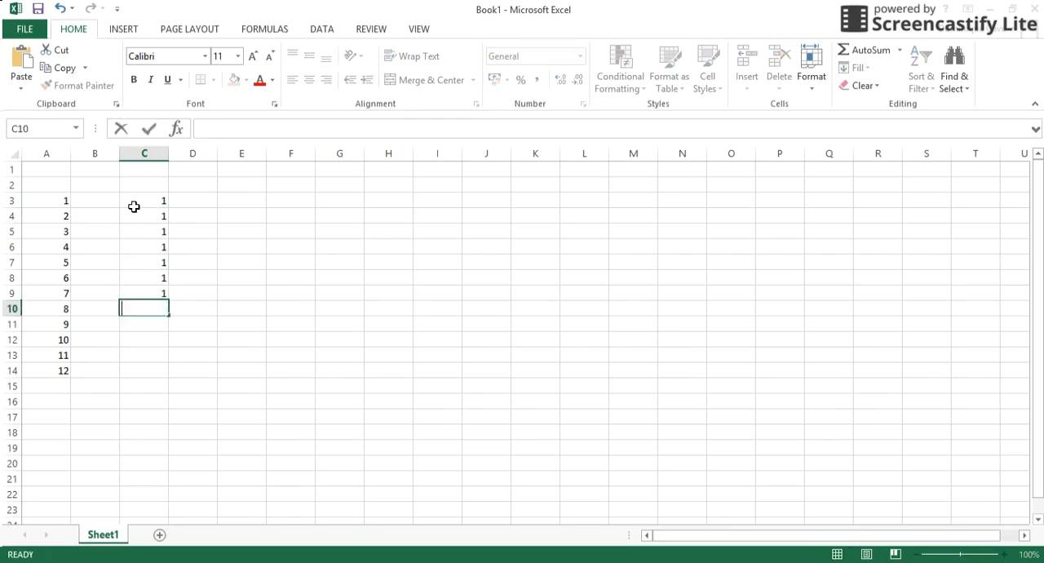
key("Up")
key("Up")
key("Up")
key("Up")
key("Up")
key("Up")
key("Up")
key("Up")
key("Up")
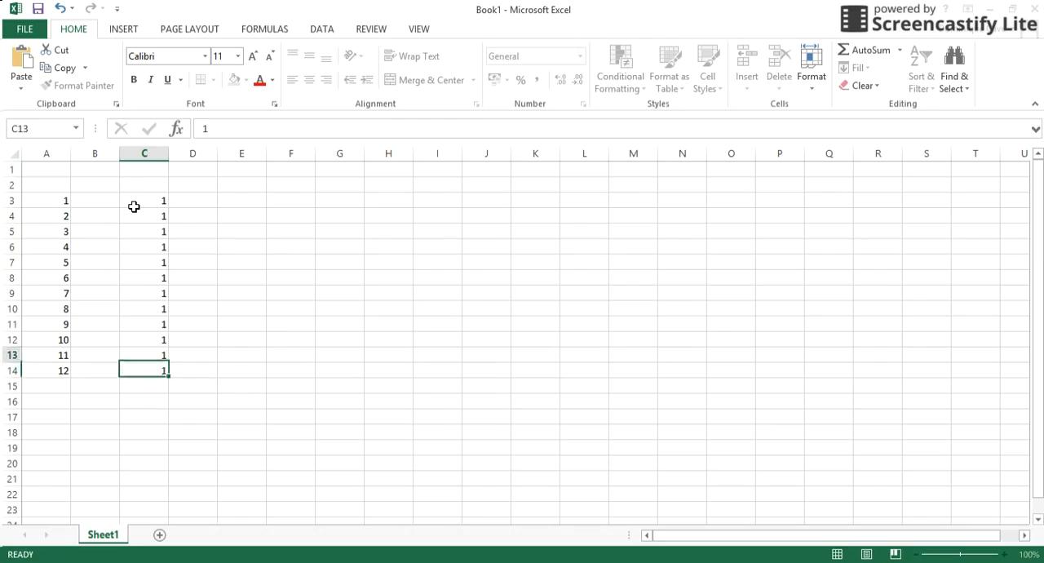
key("Up")
key("Up")
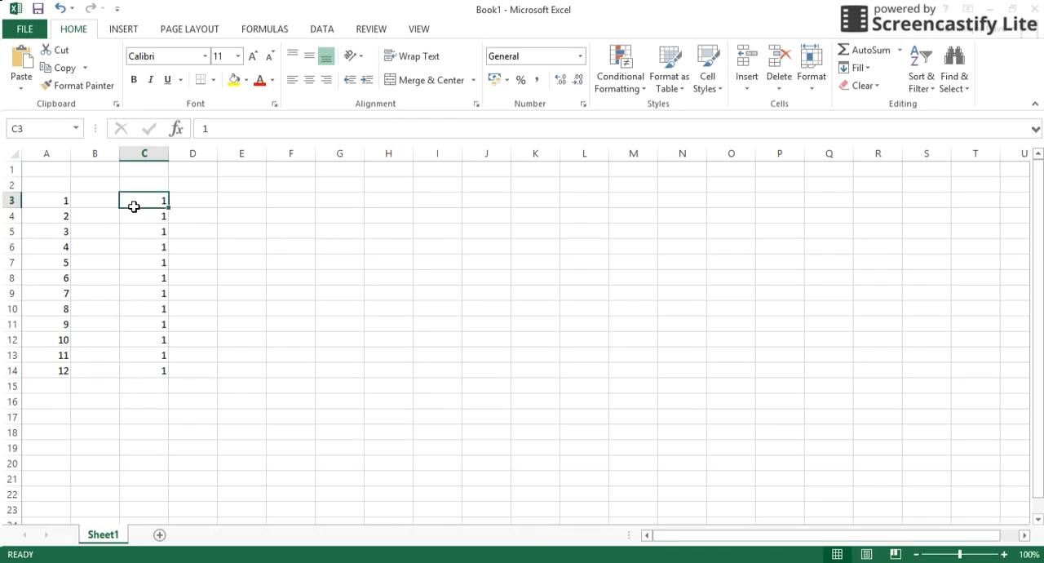
Fill B3:B14 with the multiplication sign x and center it in the cells.
key("Left")
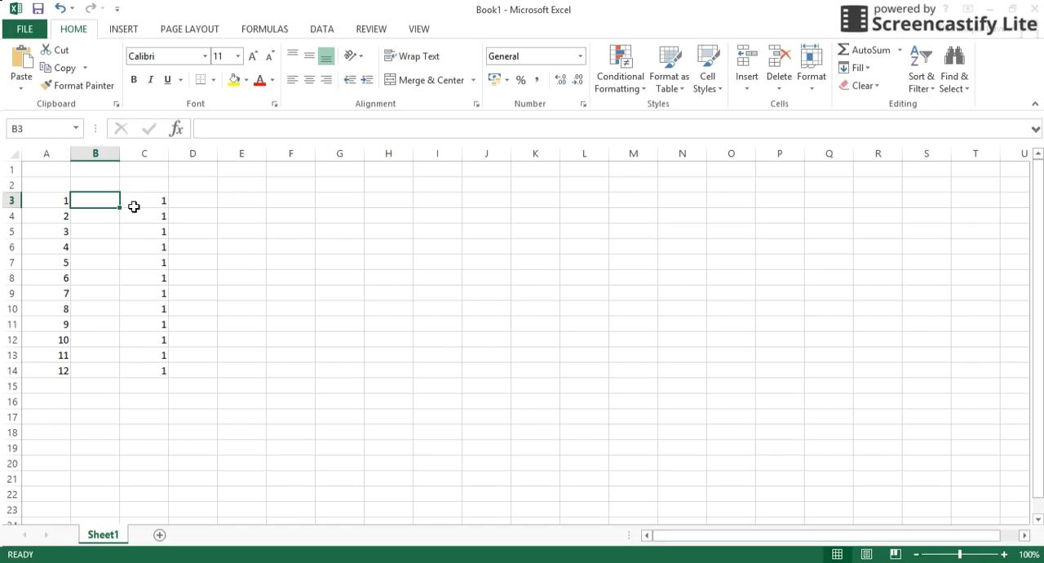
type("x")
key("Return")
key("Up")
left_click_drag(120, 209, 107, 387)
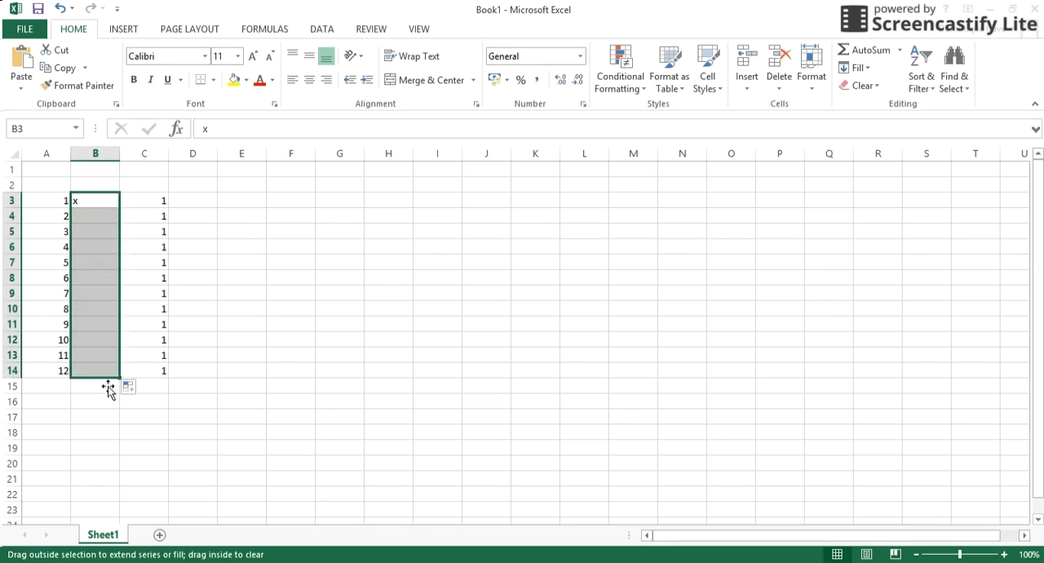
left_click(309, 81)
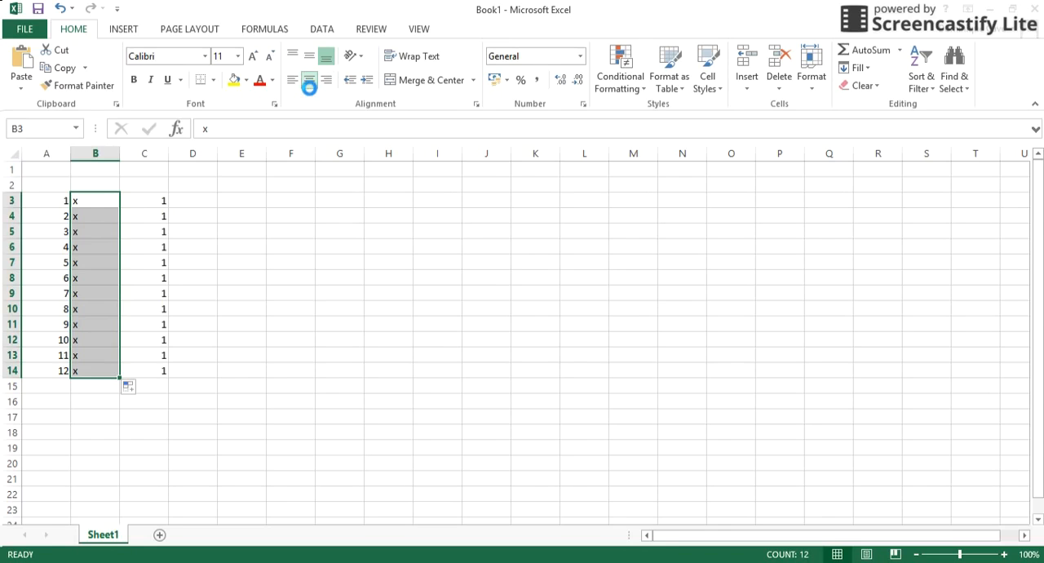
left_click(195, 207)
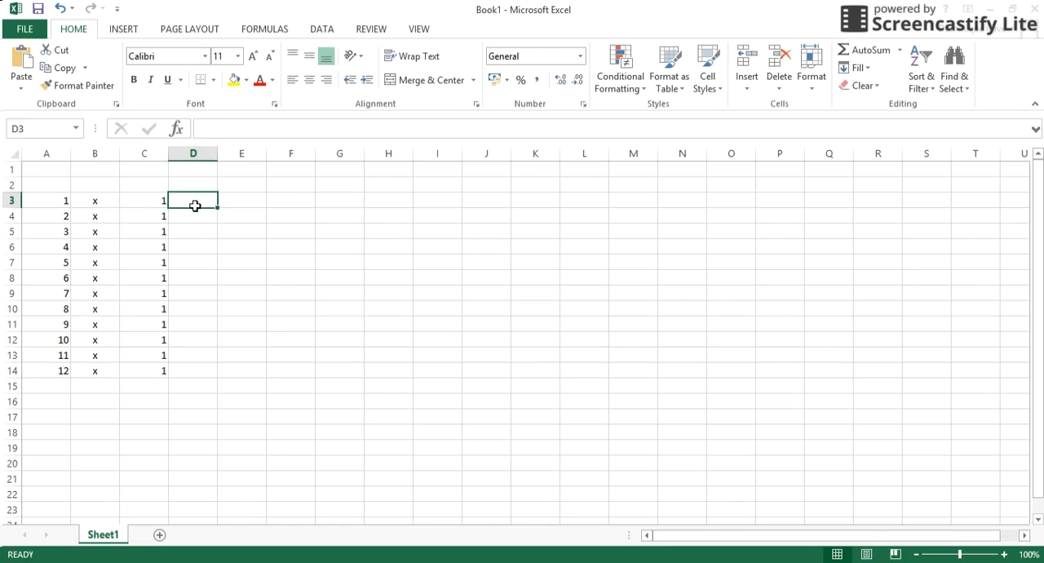
type("=")
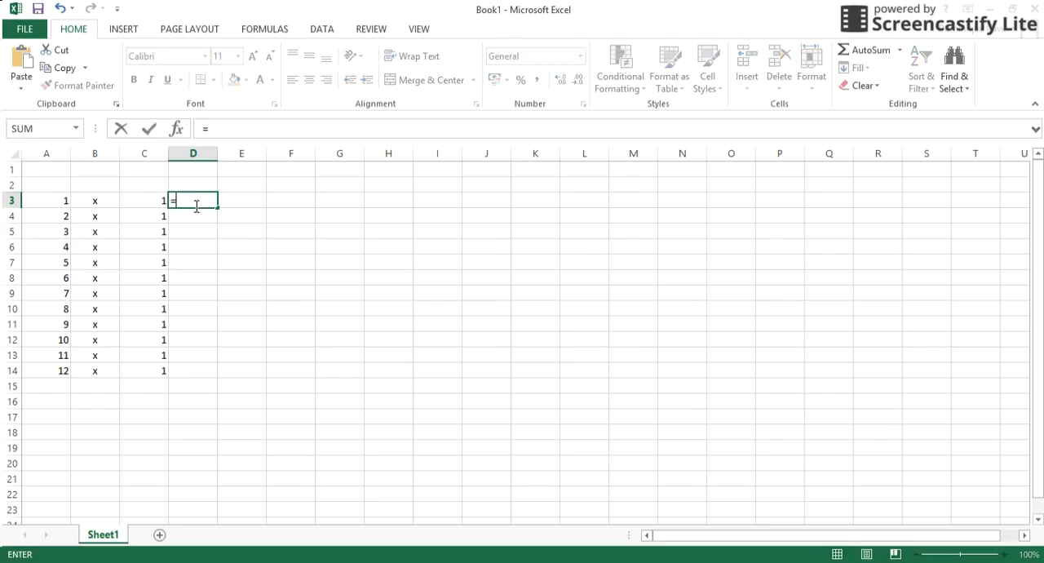
key("Return")
left_click(195, 206)
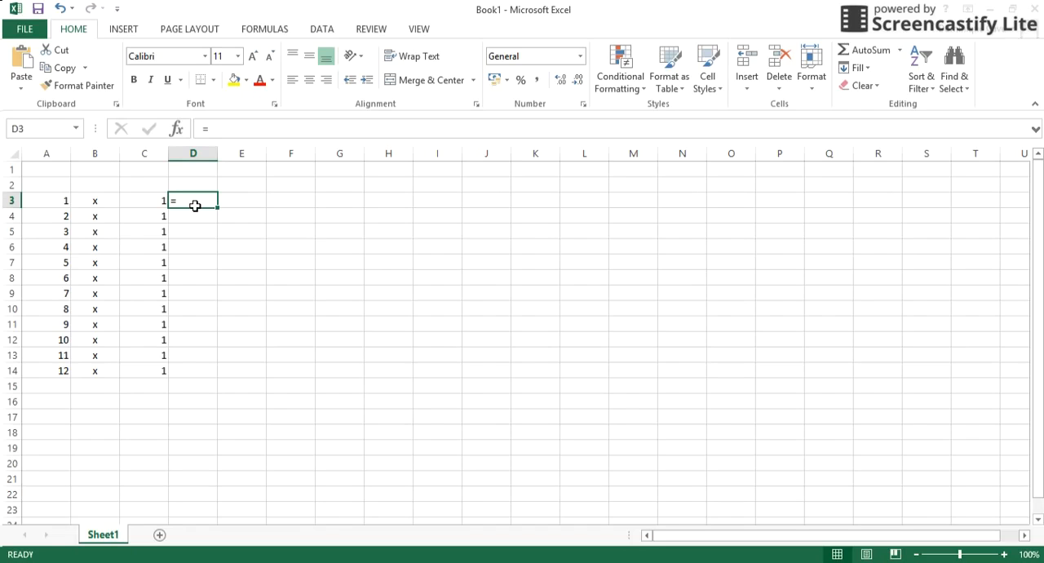
key("BackSpace")
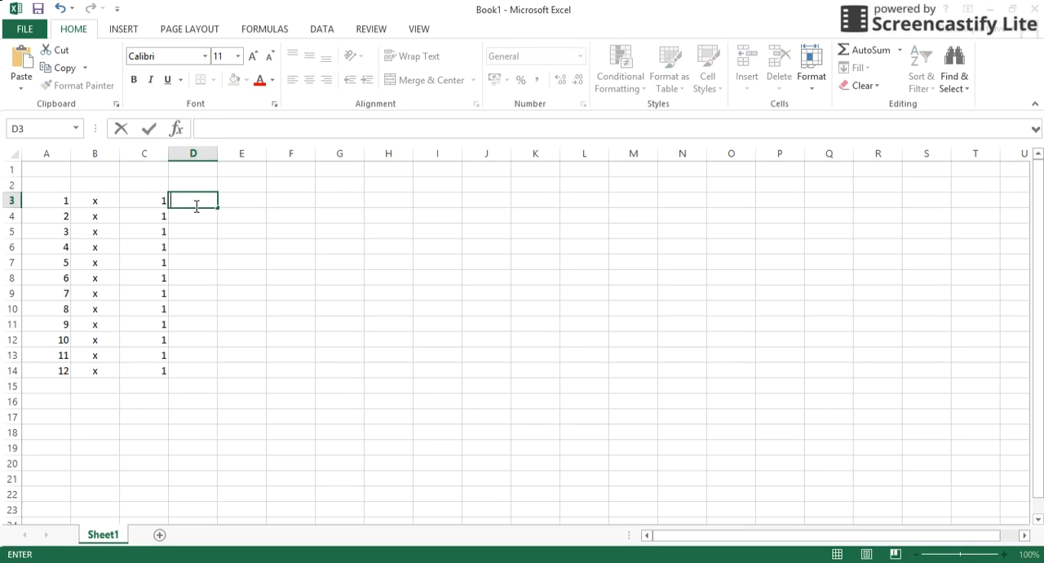
Fill D3:D14 with an equals sign stored as text ('=) and center it in the cells.
type("'=")
key("Return")
left_click(193, 204)
left_click_drag(217, 212, 210, 390)
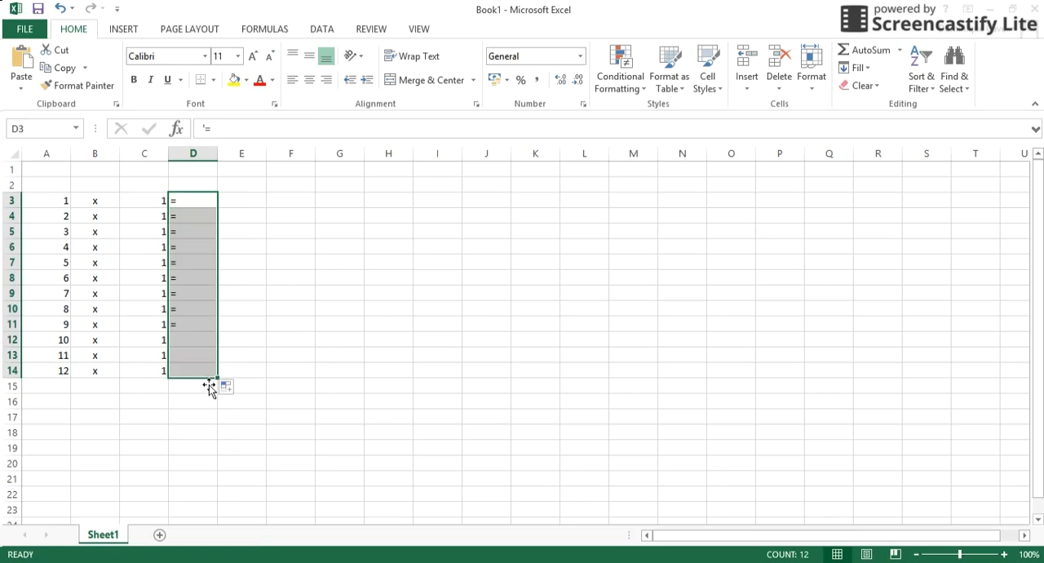
left_click(310, 79)
Enter the formula =A3*C3 in E3 and fill it down through E14.
left_click(232, 209)
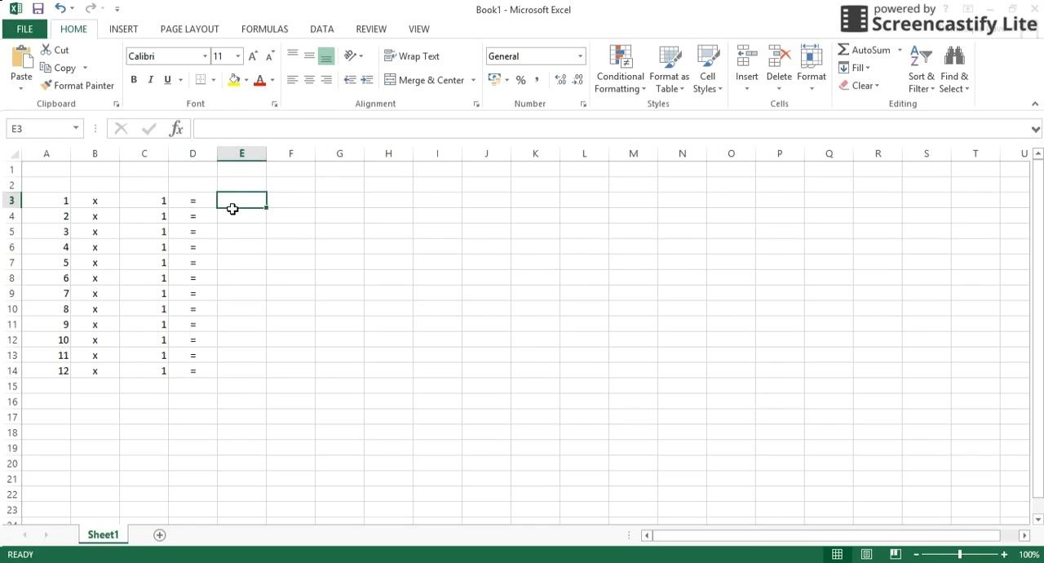
type("=")
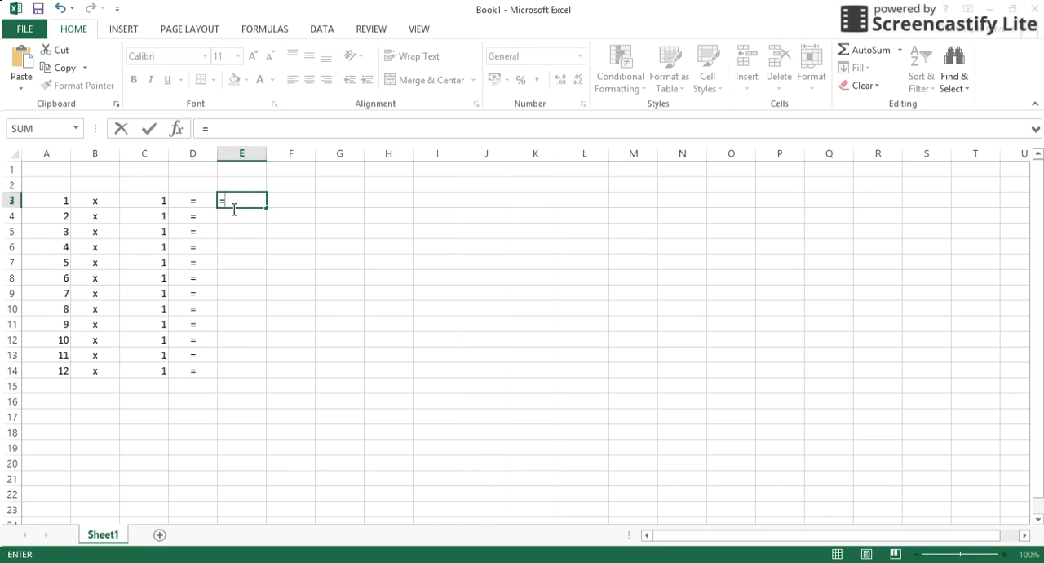
left_click(57, 205)
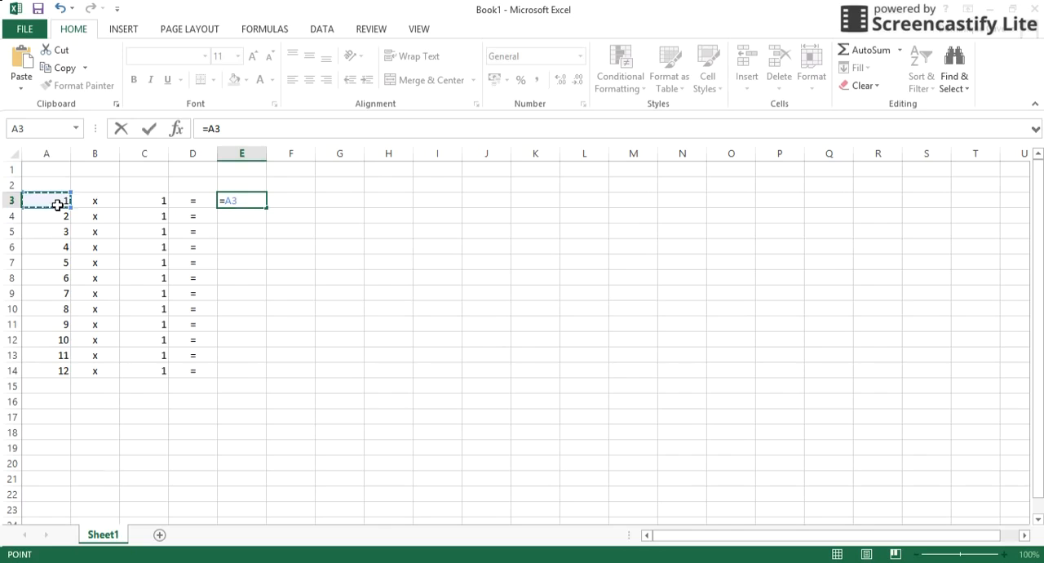
type("*")
left_click(150, 209)
key("Return")
key("Up")
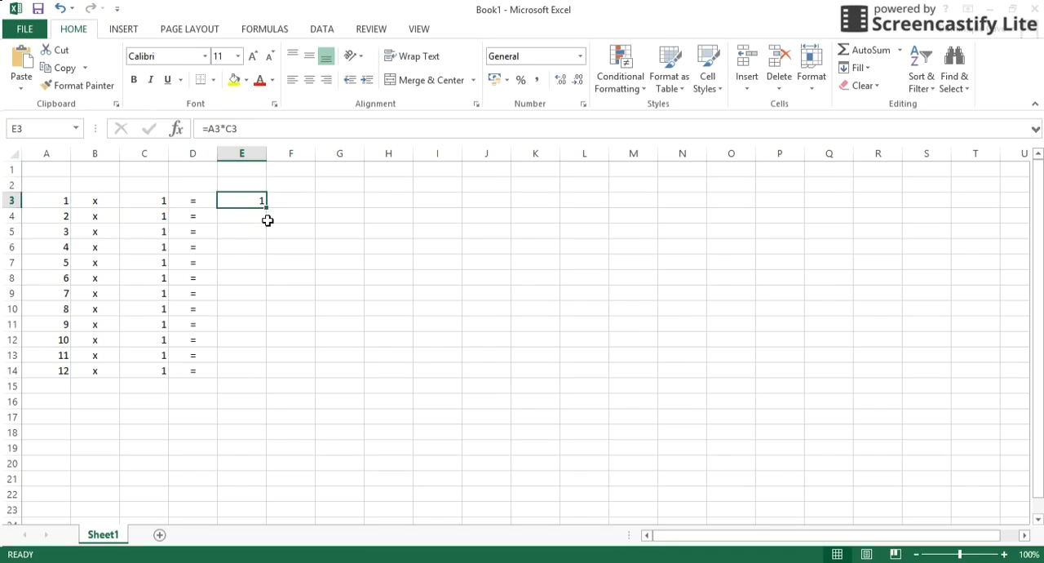
left_click_drag(266, 210, 256, 376)
Examine the formulas in E3 through E14 to check which cells each row multiplies.
left_click(247, 205)
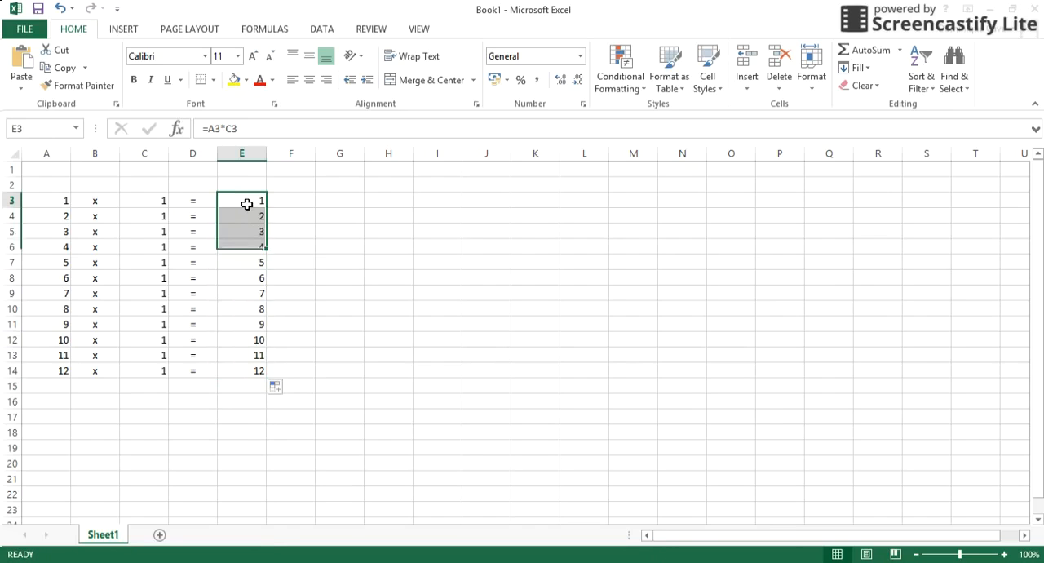
left_click(245, 220)
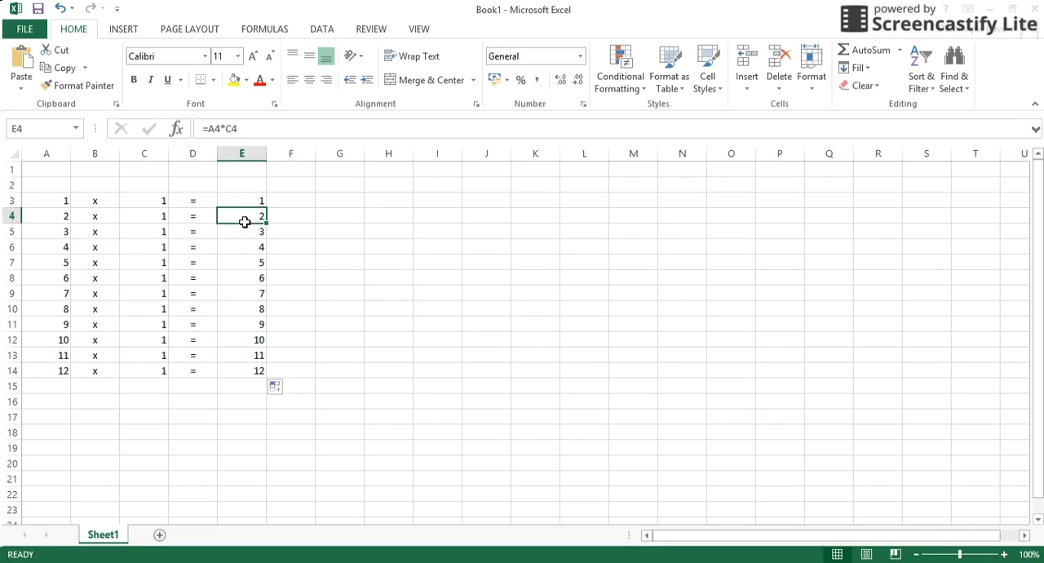
left_click(242, 234)
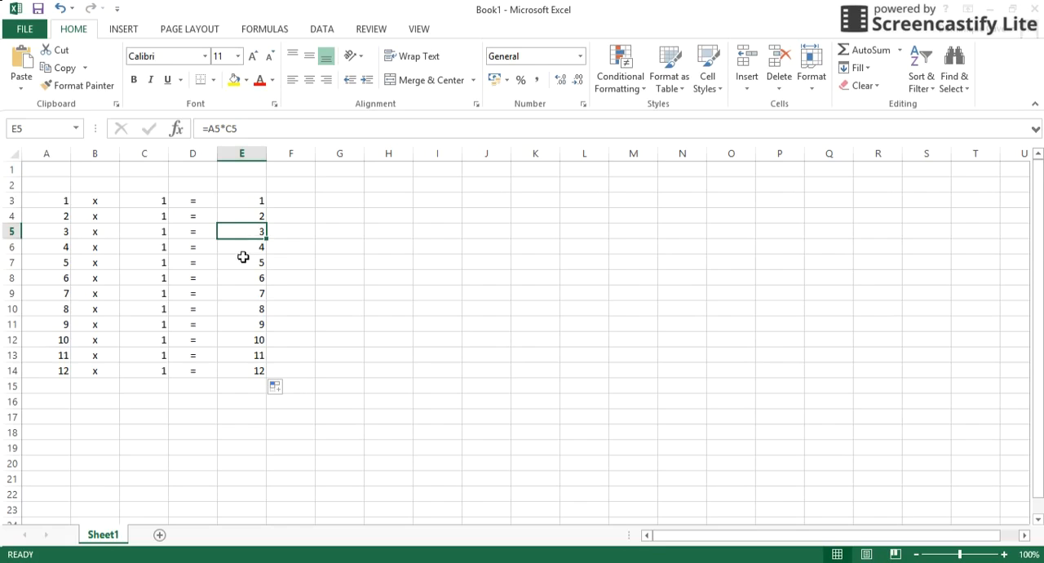
left_click(243, 251)
left_click(242, 265)
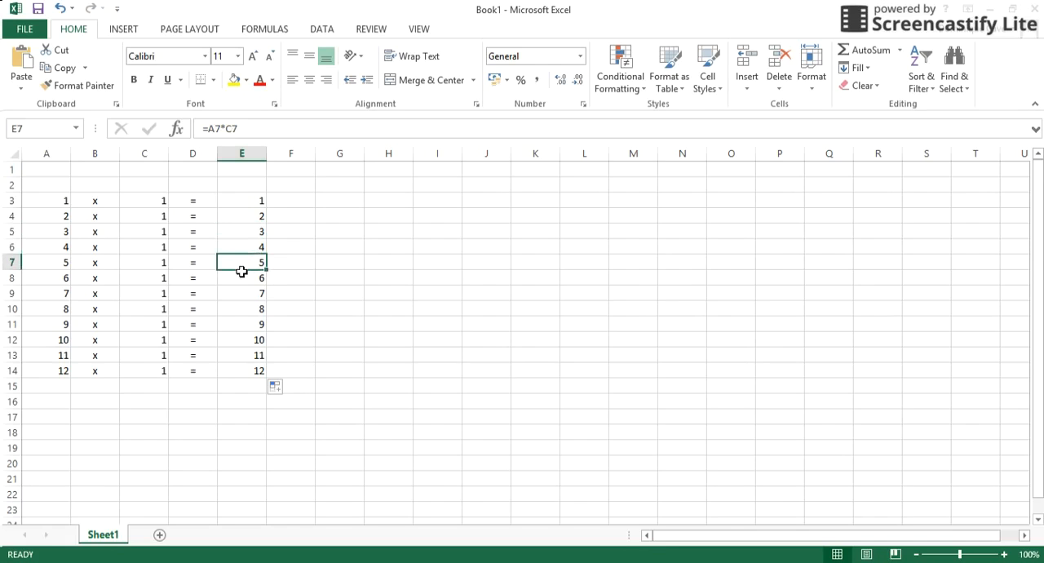
left_click(242, 285)
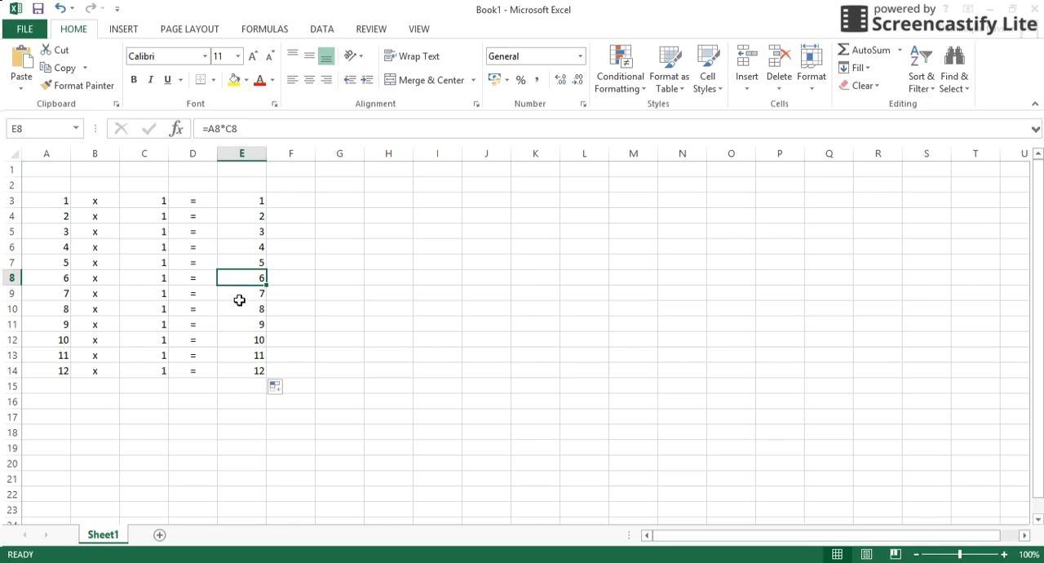
left_click(239, 299)
left_click(239, 314)
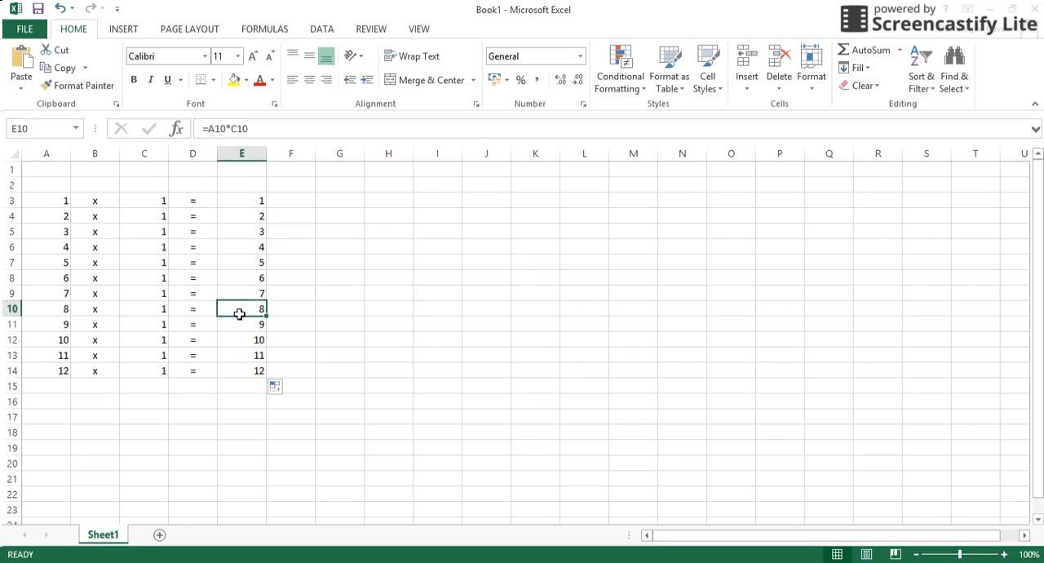
left_click(240, 332)
left_click(240, 345)
left_click(238, 357)
left_click(238, 373)
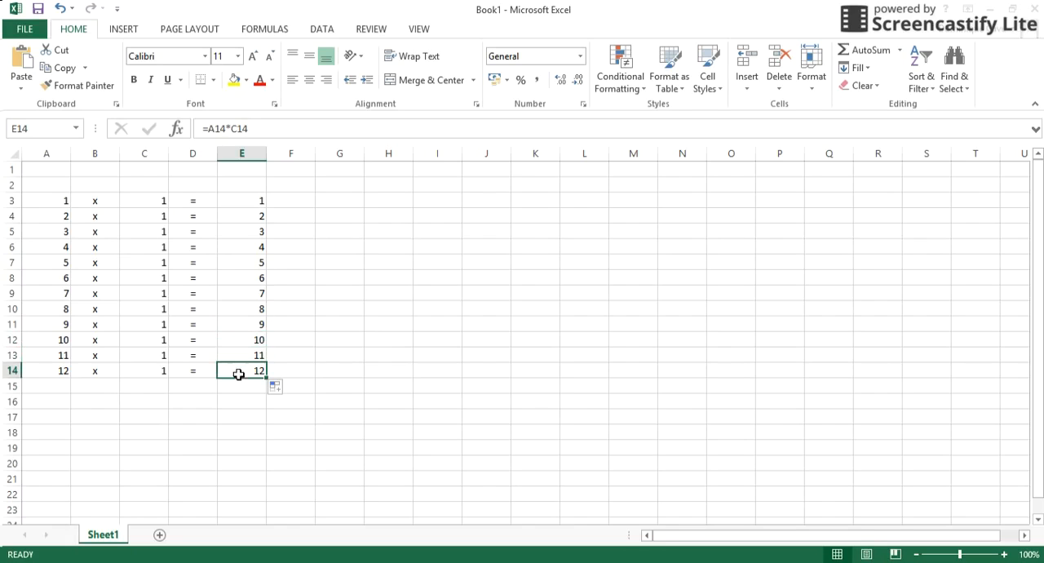
left_click(236, 203)
left_click(236, 217)
left_click(236, 233)
left_click(235, 248)
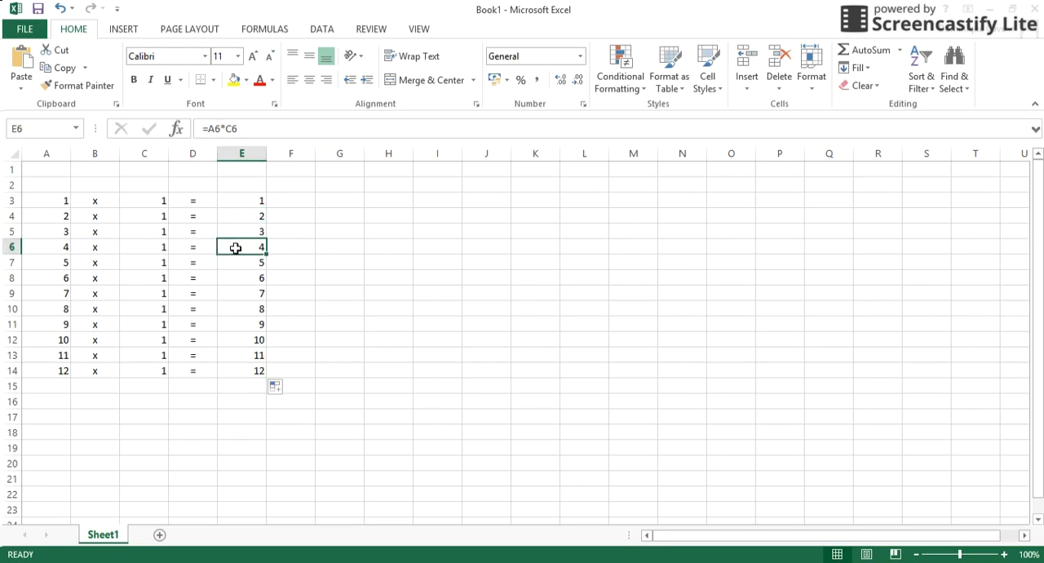
Change the multiplier in C3 to 2 and copy it down through C14.
left_click(154, 206)
type("2")
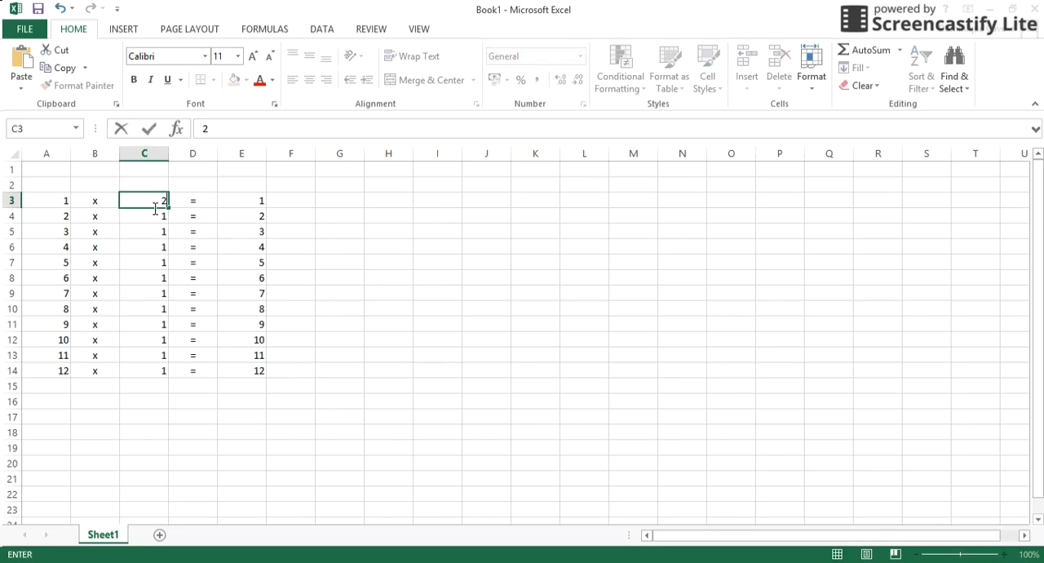
key("Return")
left_click(152, 205)
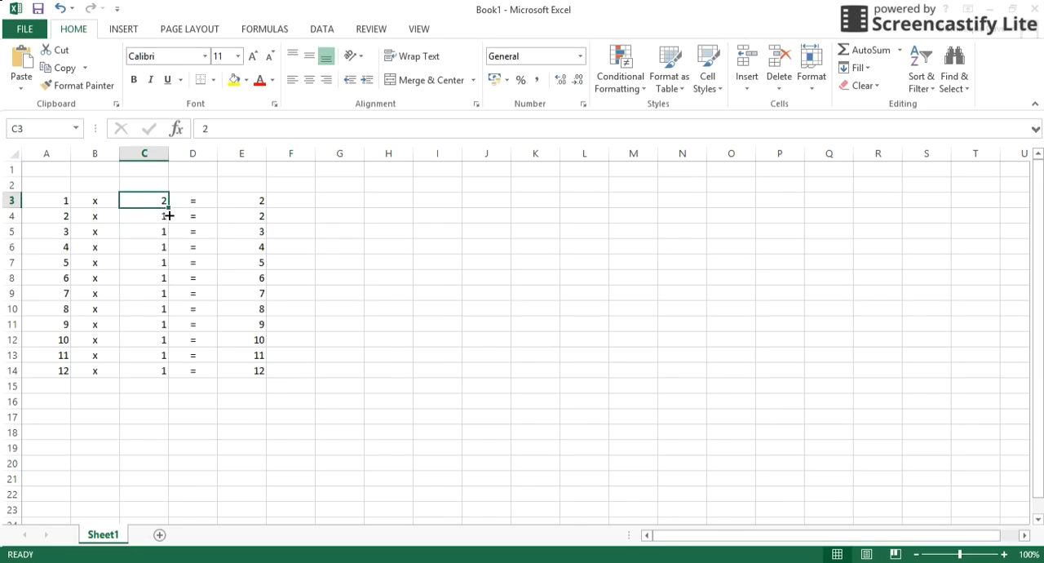
left_click_drag(168, 213, 154, 381)
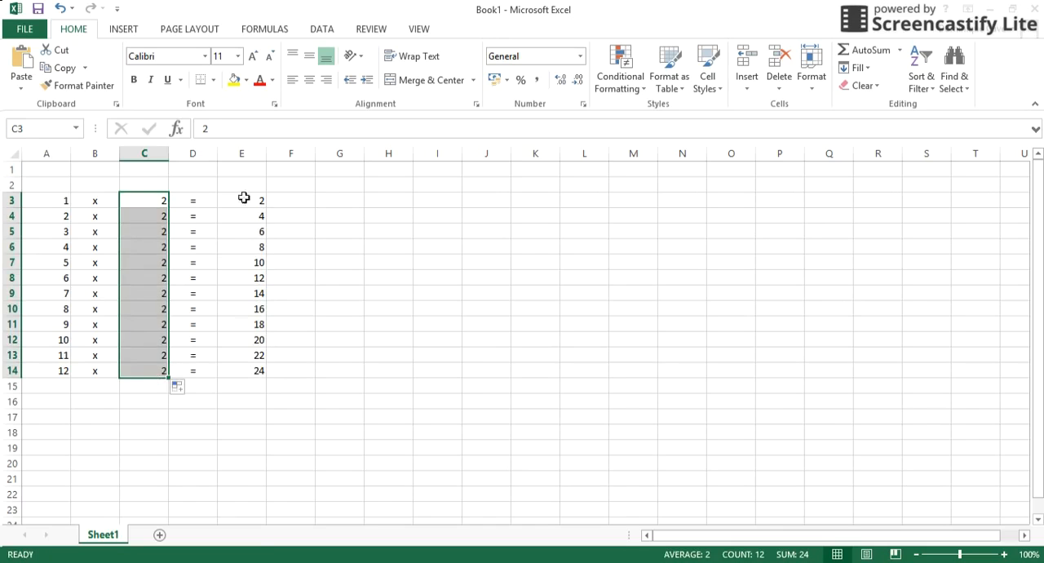
left_click(140, 204)
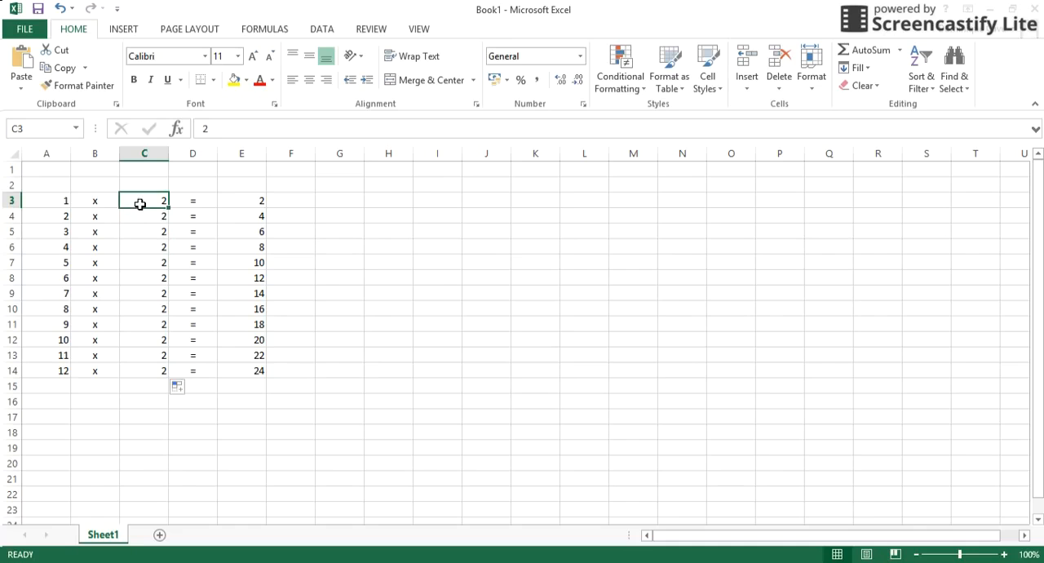
Change the multiplier in C3 to 3 and copy it down through C14.
type("3")
key("Return")
left_click(140, 204)
left_click_drag(167, 214, 159, 387)
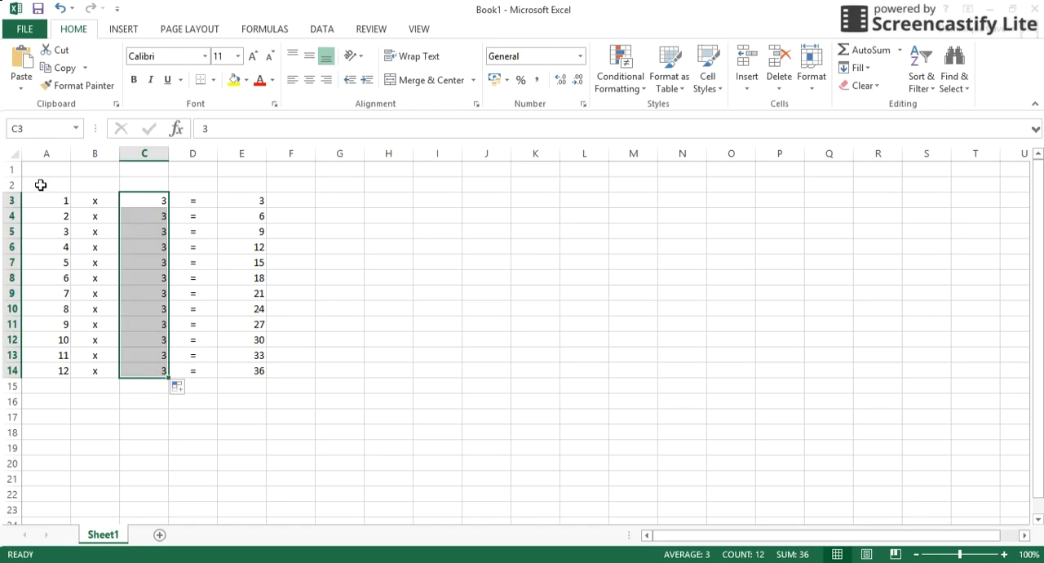
Enter the label "Times Table:" in A1 and the number 1 in C1.
left_click(148, 176)
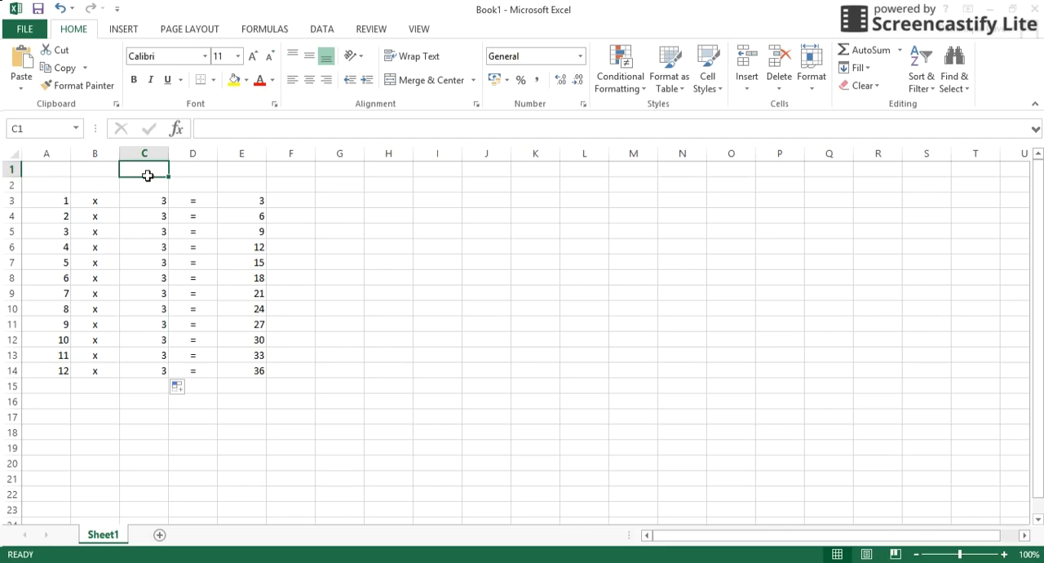
left_click(35, 174)
type("Times Table:")
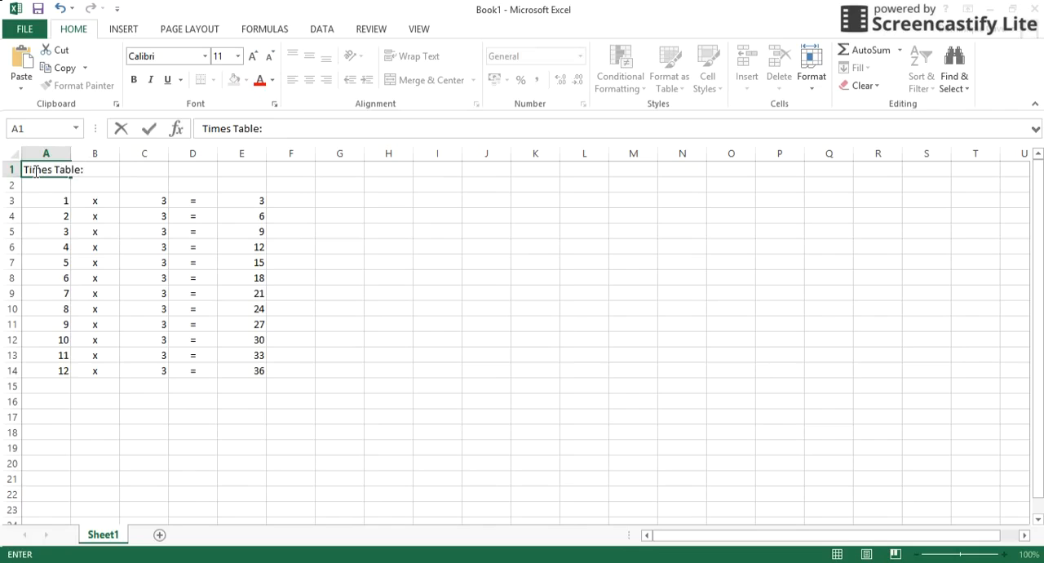
key("Tab")
key("Tab")
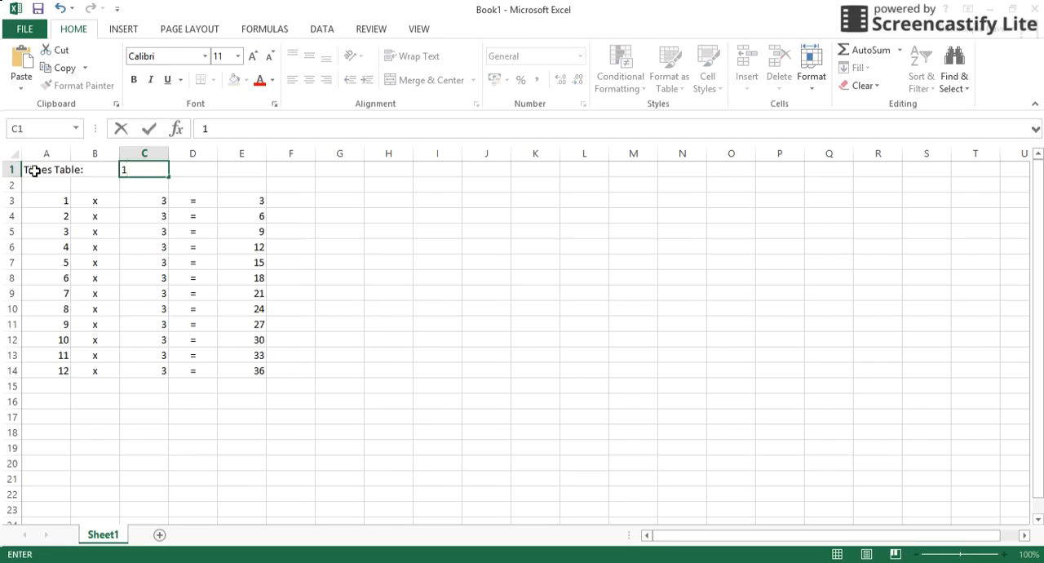
key("Return")
key("Return")
key("Return")
key("Return")
key("Return")
key("Return")
key("Return")
key("Return")
key("Return")
key("Return")
key("Return")
key("Return")
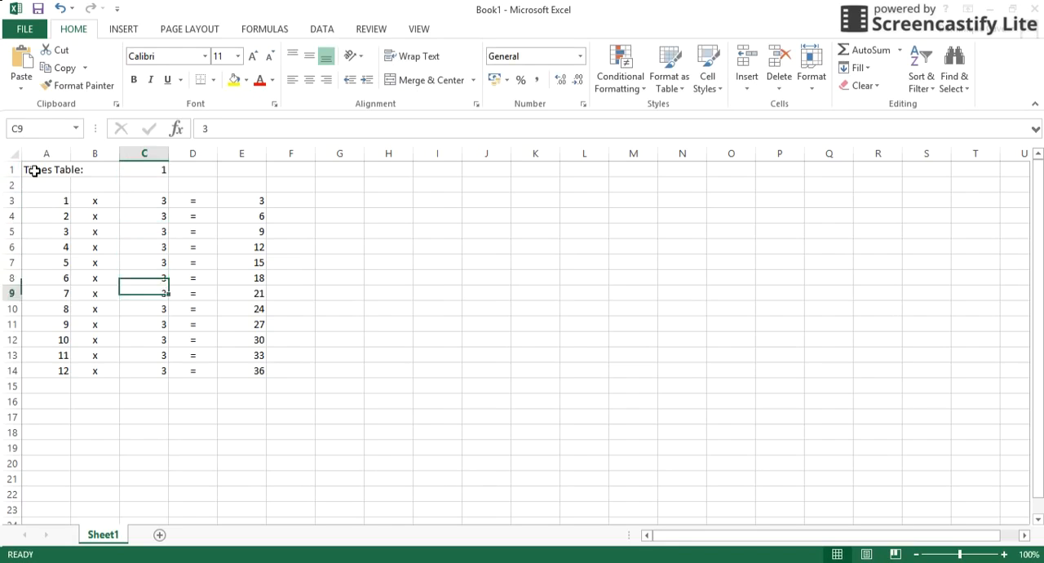
Replace the multiplier in C3 with the formula =C1 so it follows the times table number.
key("Up")
key("Up")
key("Up")
key("Up")
key("Up")
key("Up")
key("Up")
key("Up")
key("Up")
key("Up")
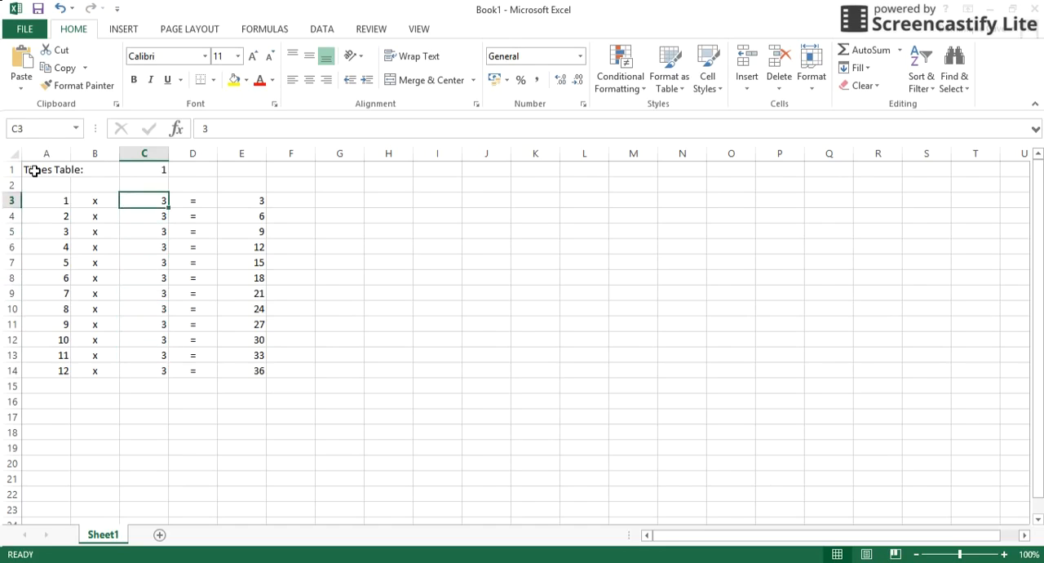
key("Up")
key("Up")
key("Down")
key("Down")
type("=")
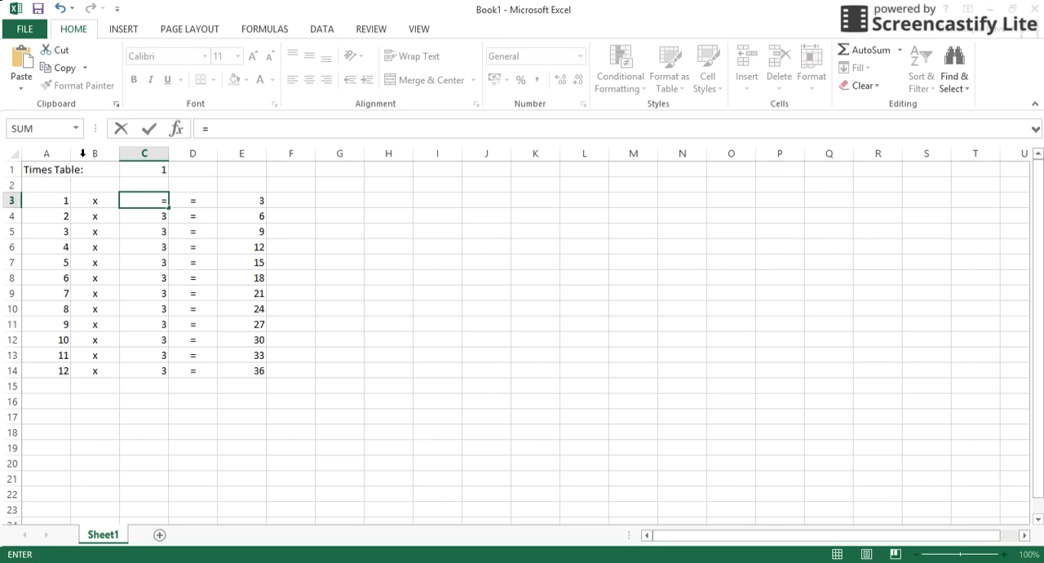
left_click(137, 176)
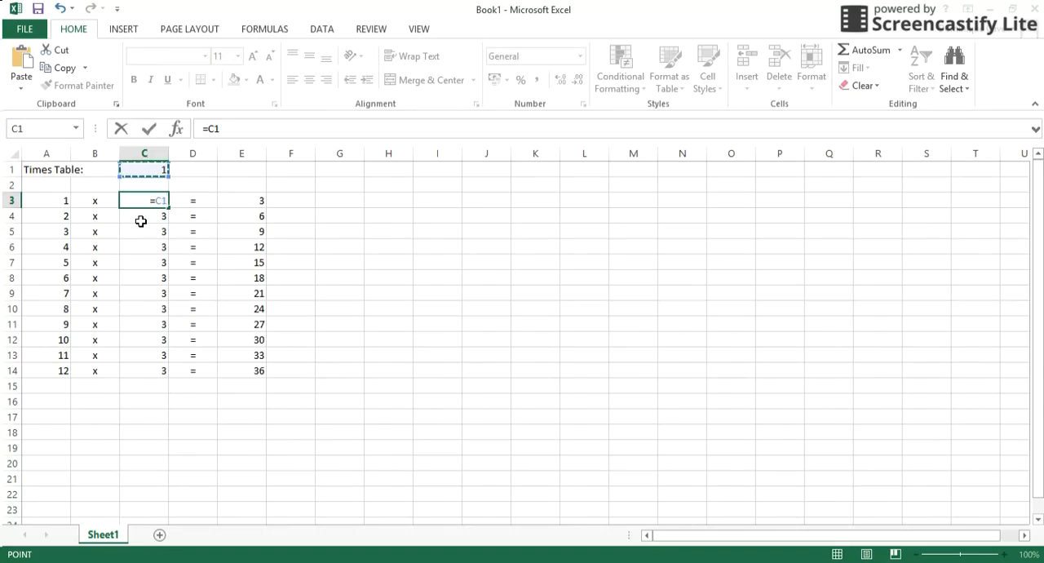
key("Return")
key("Up")
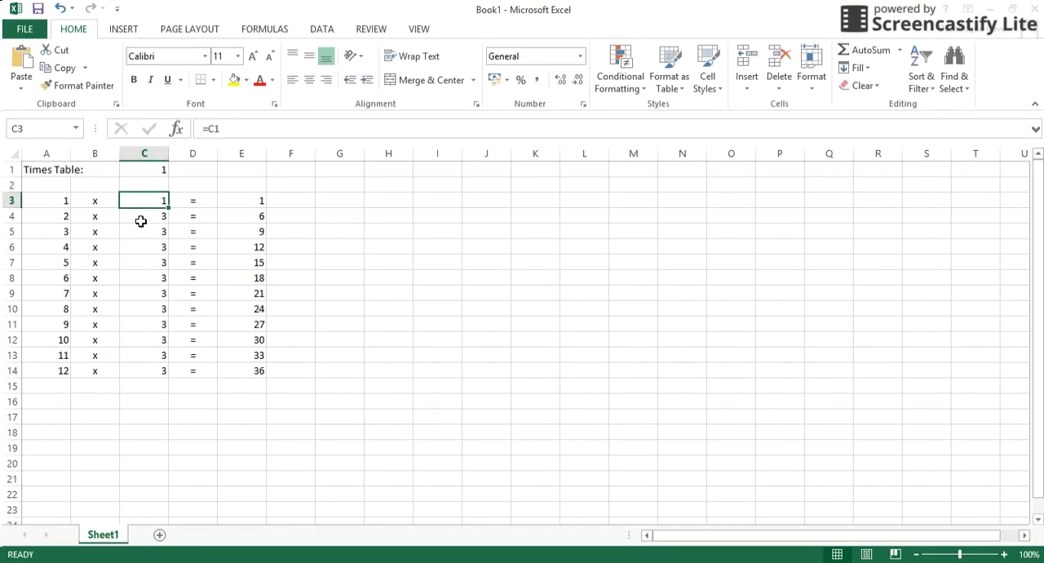
Set the times table number in C1 to 2 and check the linked cell C3.
left_click(153, 173)
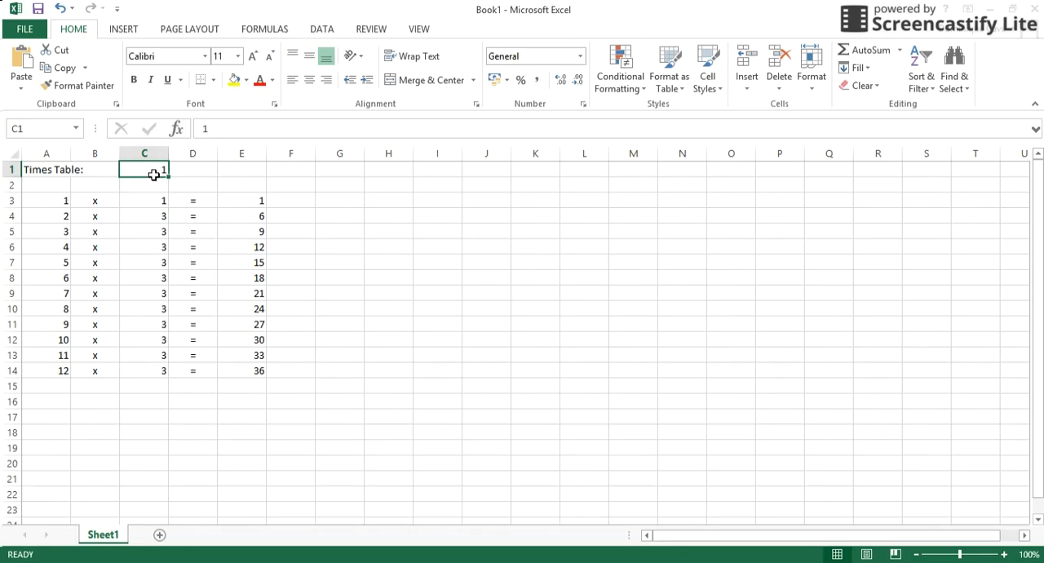
type("2")
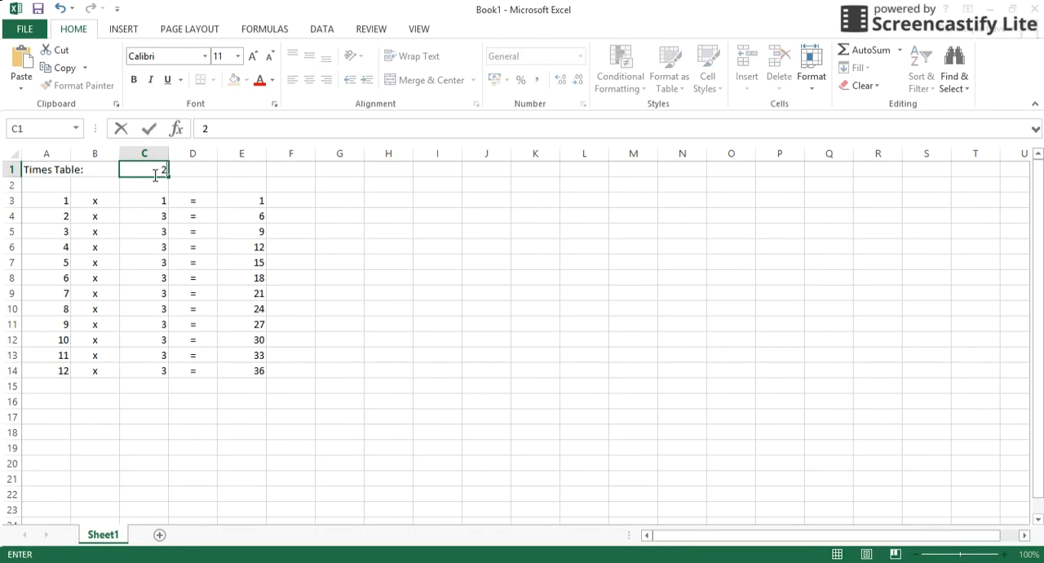
key("Return")
key("Down")
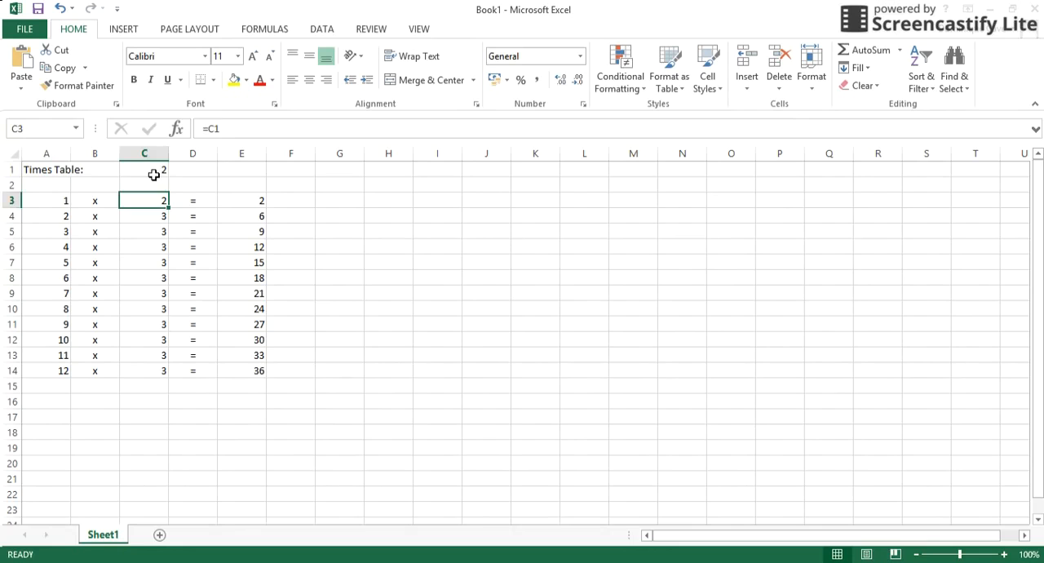
Set the times table number in C1 to 5.
key("Up")
key("Up")
type("5")
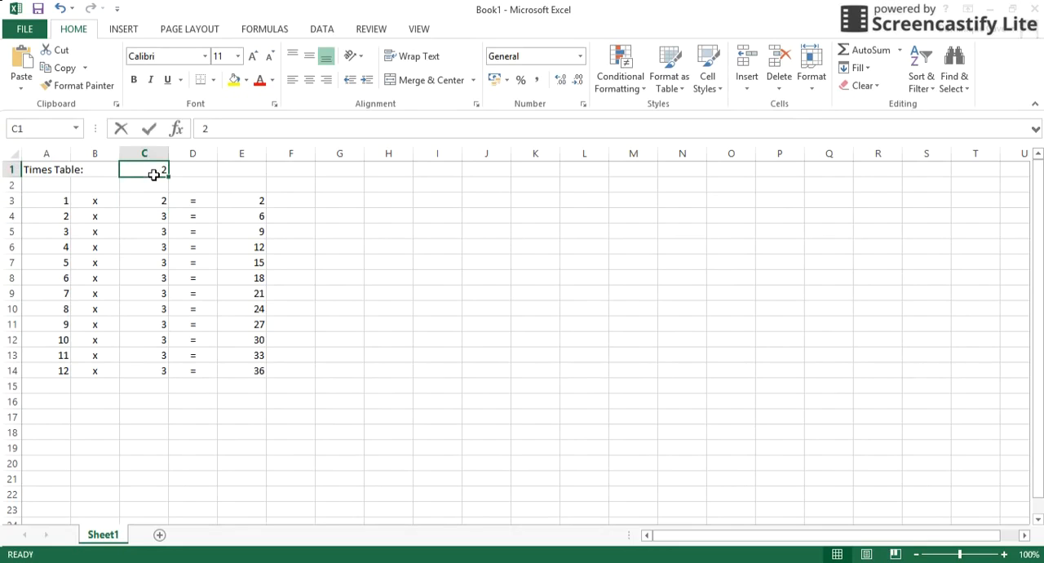
key("Return")
key("Down")
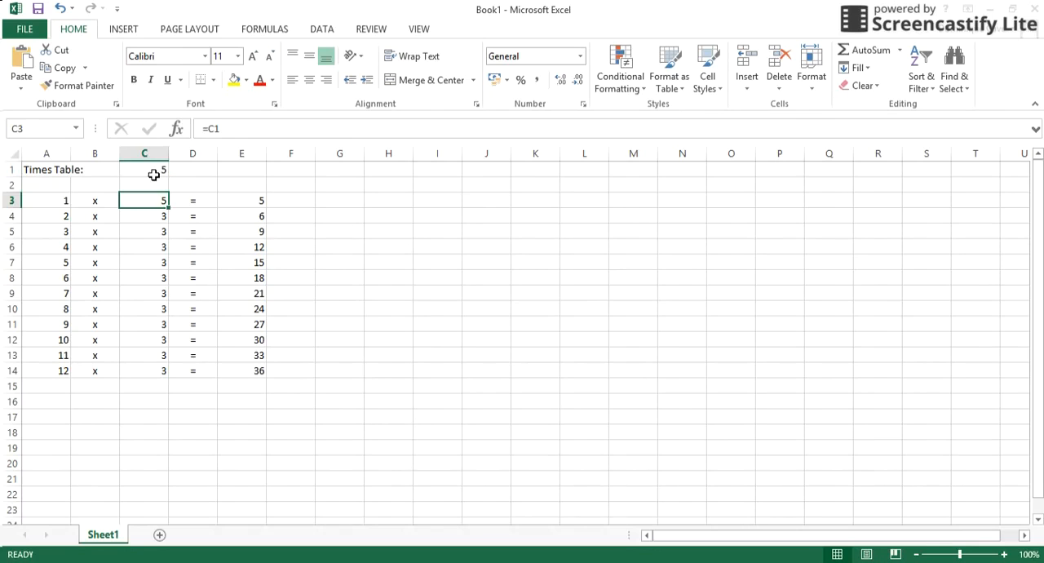
Examine the cells of row 3 to compare the formulas in C3 and E3.
key("Right")
key("Right")
key("Left")
key("Left")
key("Left")
key("Right")
key("Right")
key("Right")
key("Left")
key("Left")
key("Right")
key("Right")
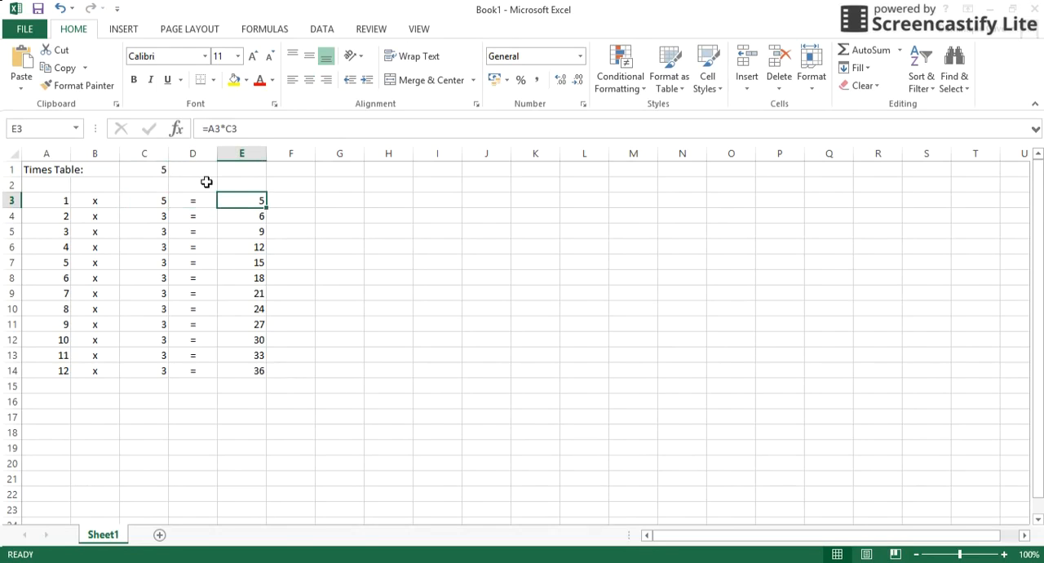
Fill the formula in C3 down through C14.
left_click(152, 207)
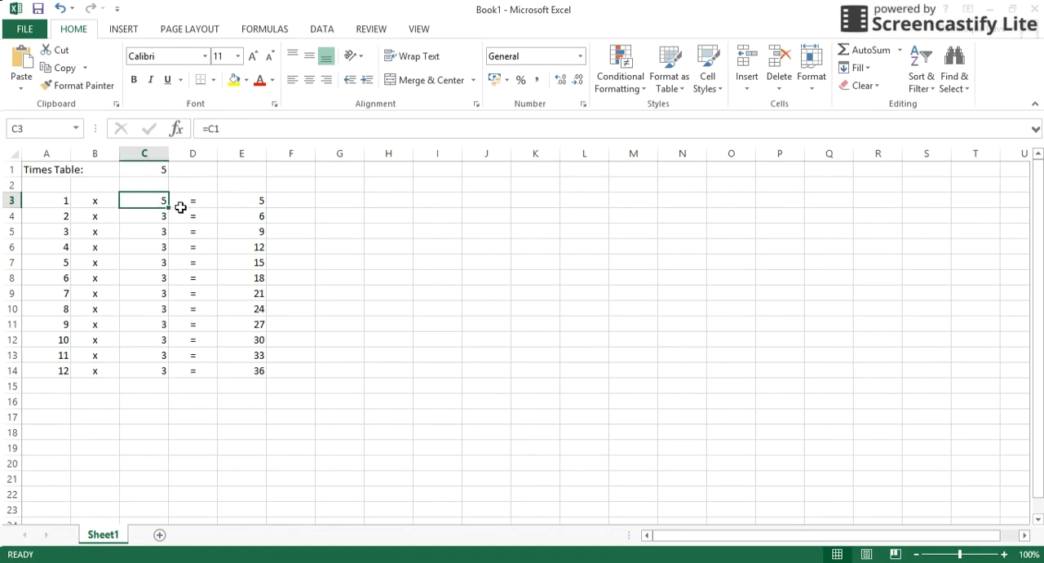
left_click_drag(168, 208, 156, 384)
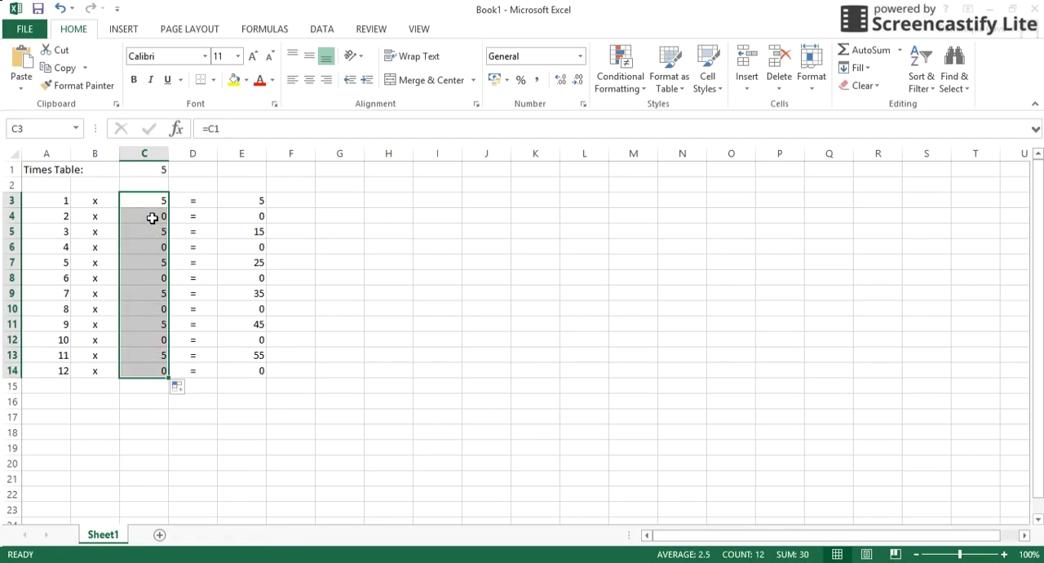
Examine the copied formulas in C3 through C6 and the empty cell C2 to see which cell each formula references.
left_click(151, 222)
key("Down")
key("Down")
key("Up")
key("Up")
key("Up")
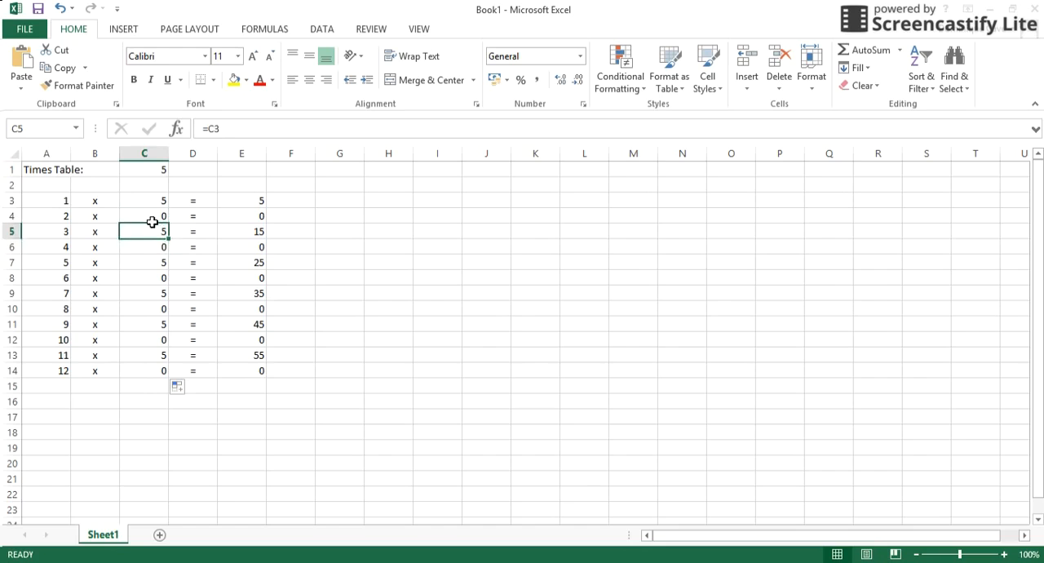
key("Up")
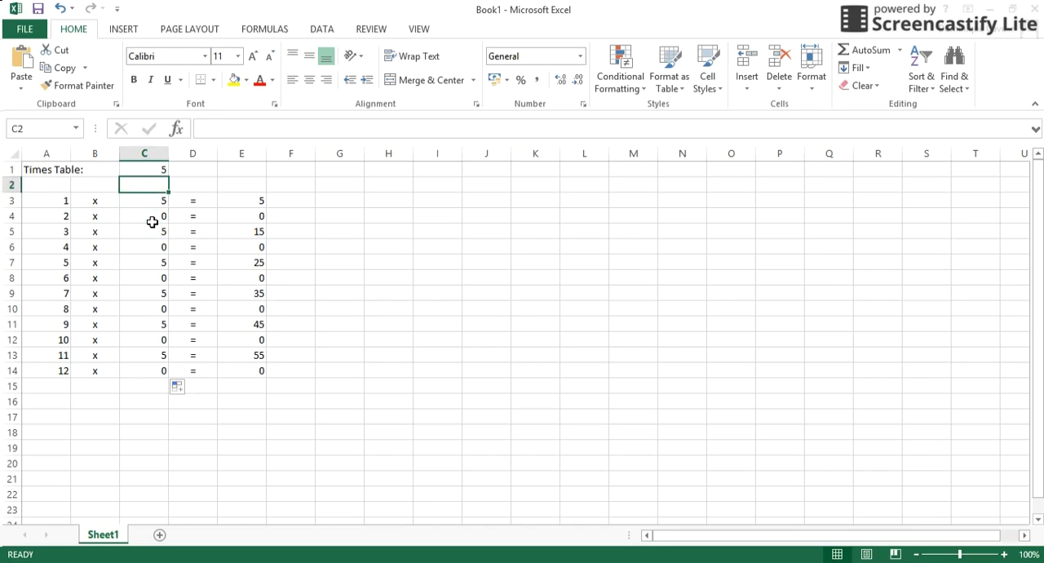
key("Down")
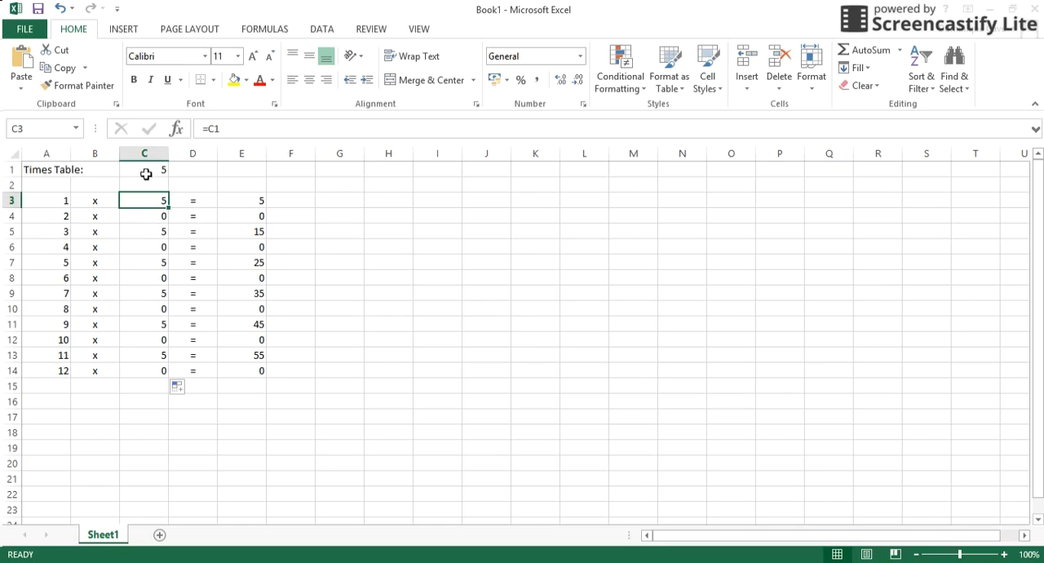
key("Down")
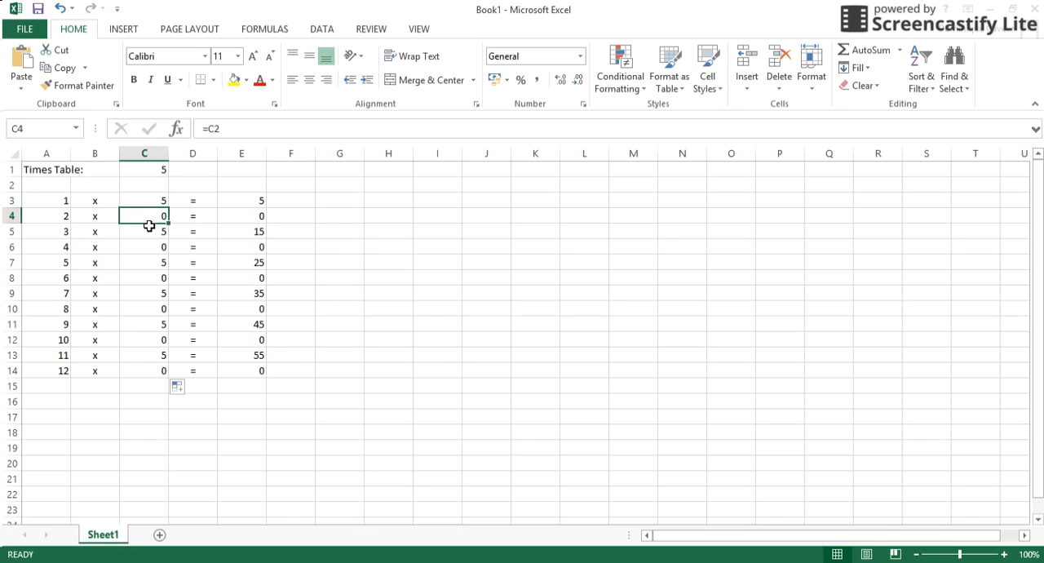
left_click(142, 190)
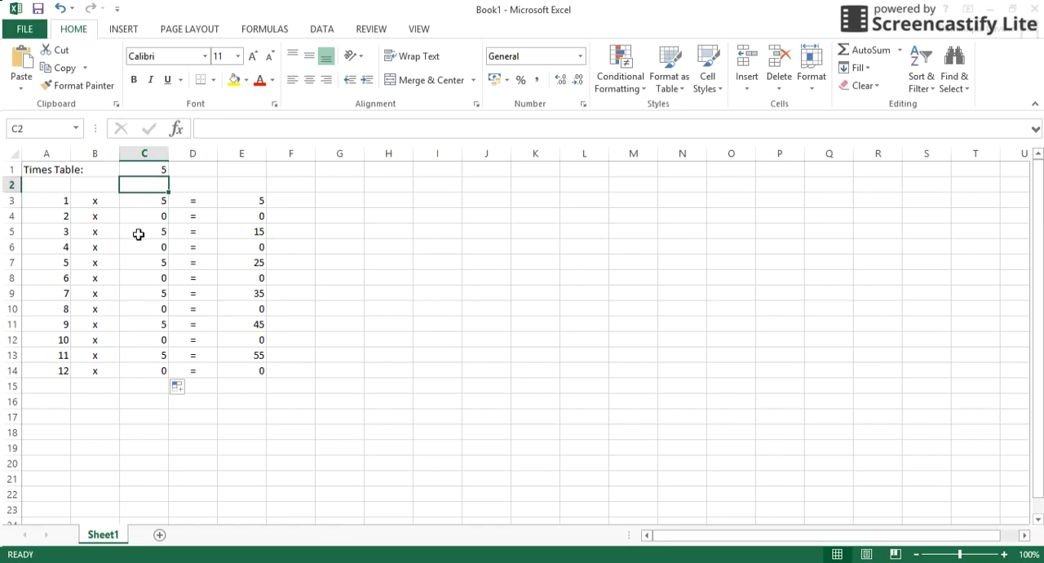
left_click(140, 219)
left_click(141, 191)
left_click(141, 222)
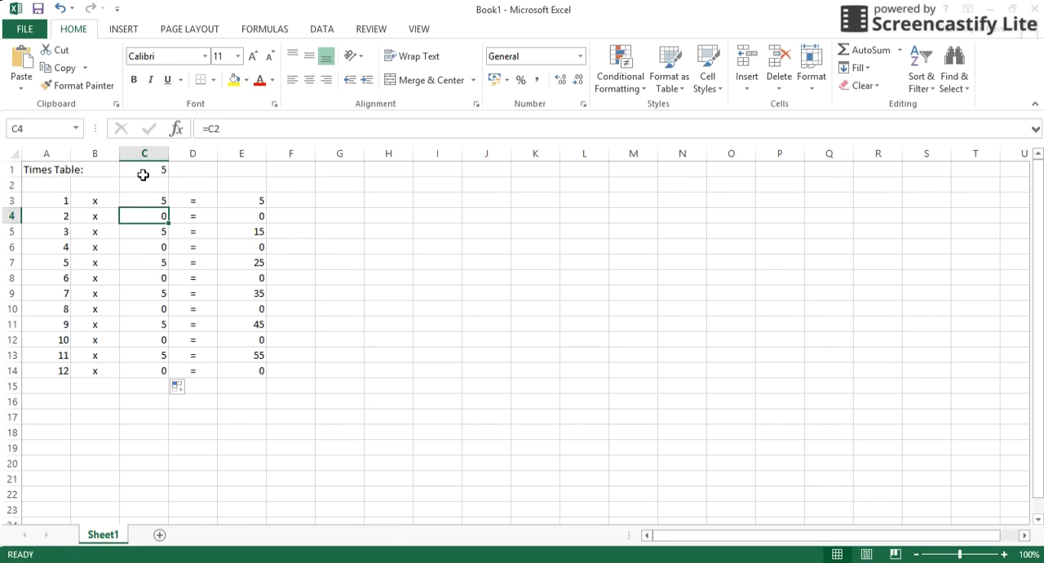
left_click(142, 238)
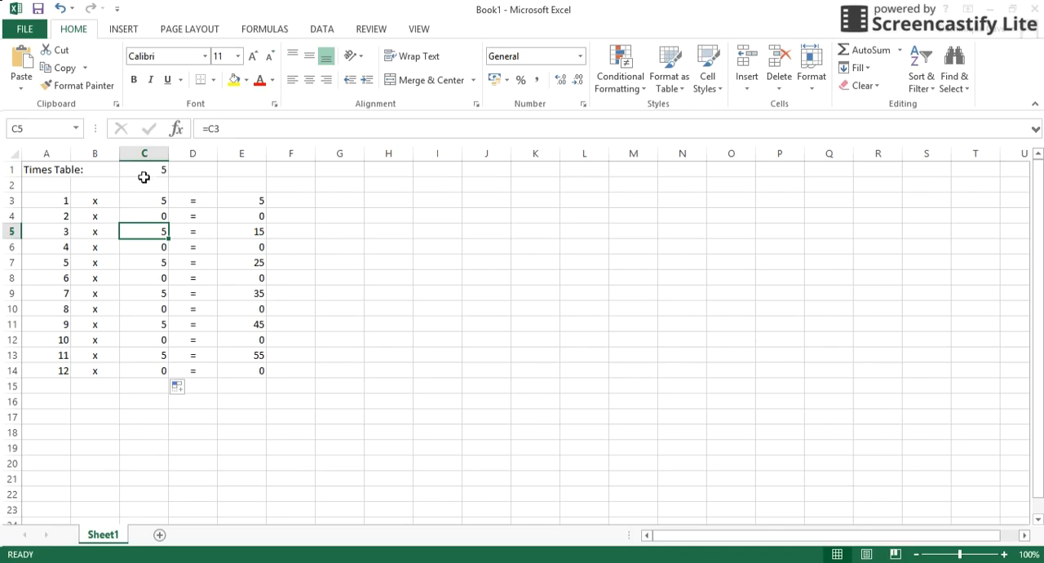
left_click(141, 254)
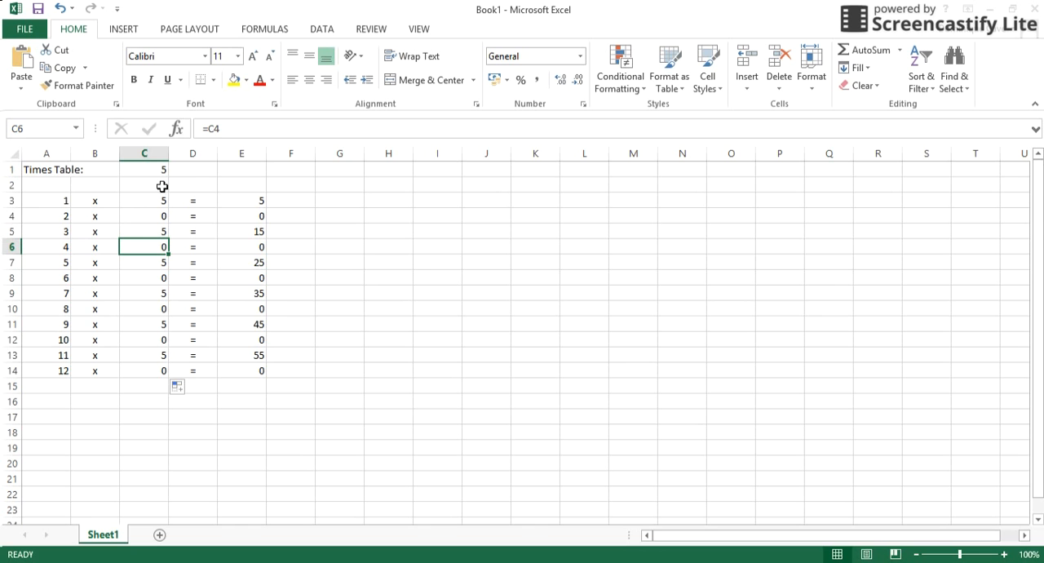
Examine the product formulas in E3 through E13 to see how their references shift from row to row.
left_click(248, 202)
key("Down")
key("Down")
key("Down")
key("Down")
key("Down")
key("Down")
key("Down")
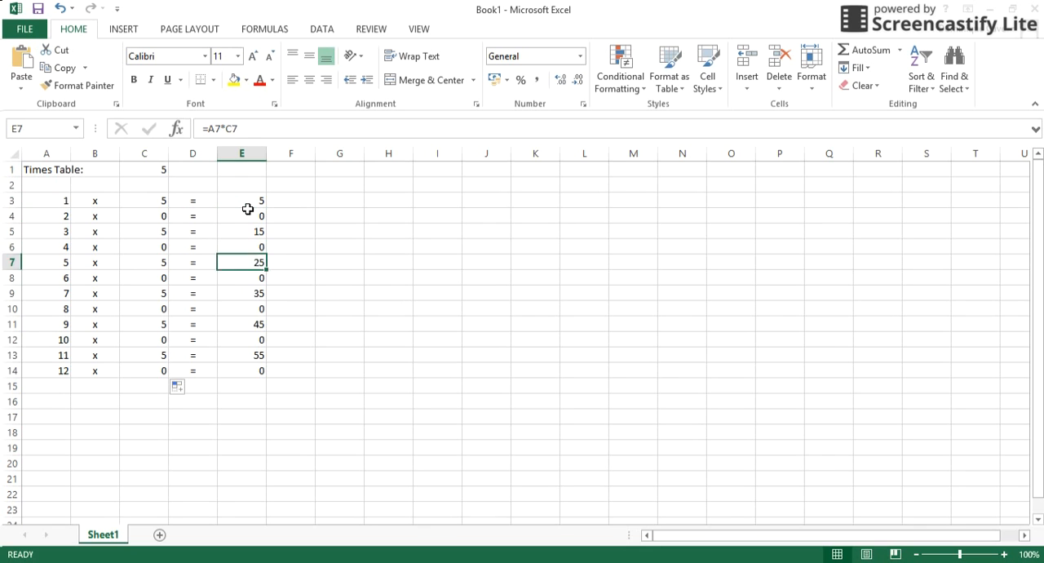
key("Down")
key("Down")
key("Down")
key("Down")
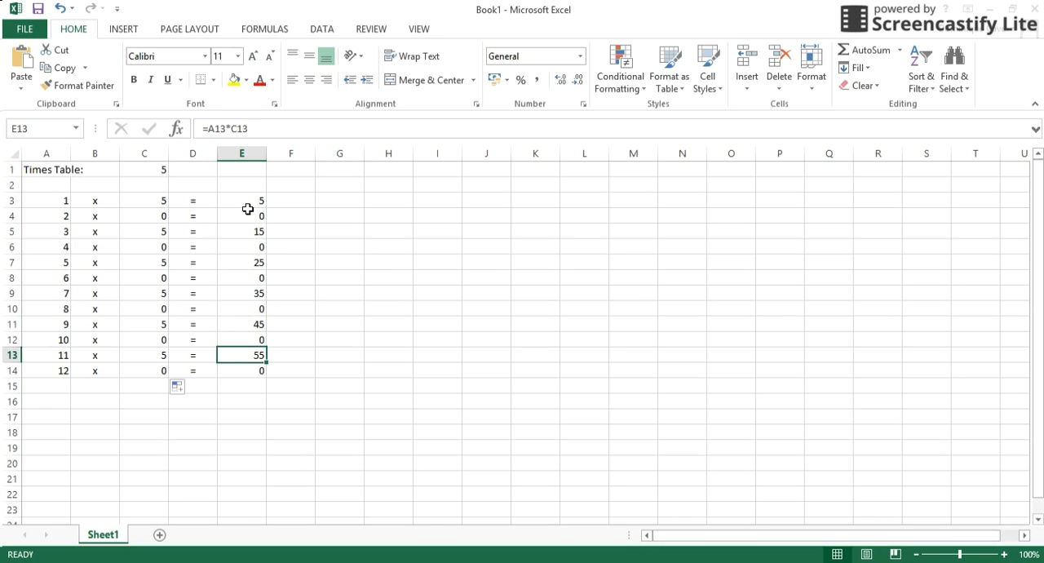
key("Up")
key("Up")
key("Up")
key("Up")
key("Up")
key("Up")
key("Up")
key("Up")
key("Up")
key("Up")
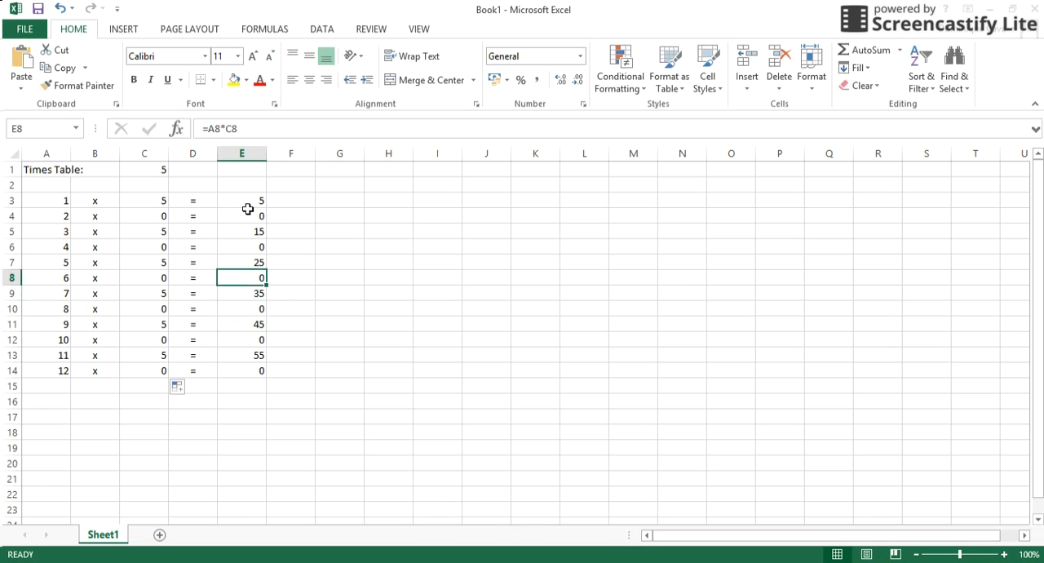
key("Up")
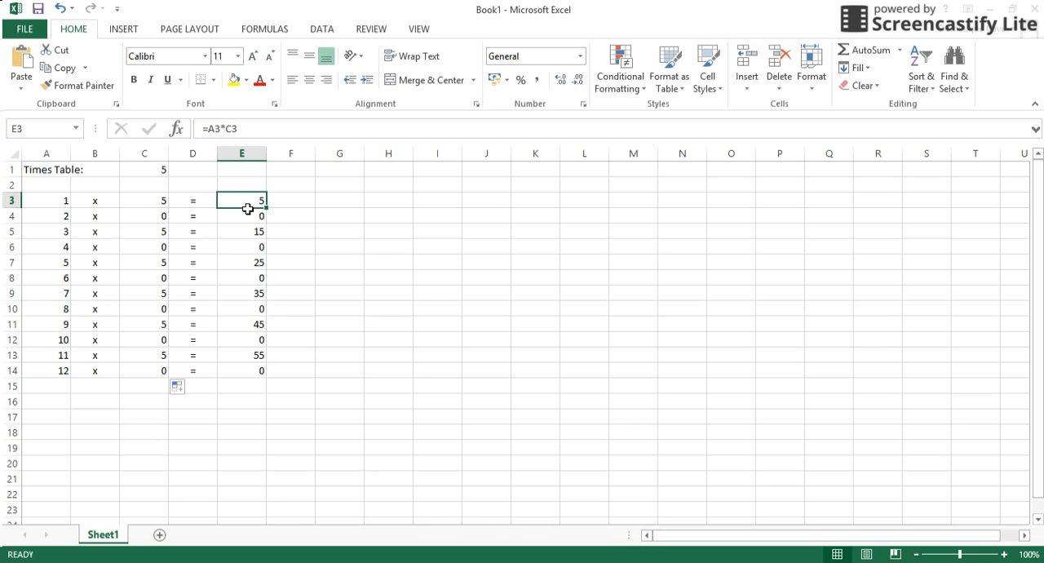
Enter the note RELATIVE REFERENCE in G3.
key("Right")
key("Right")
type("RE")
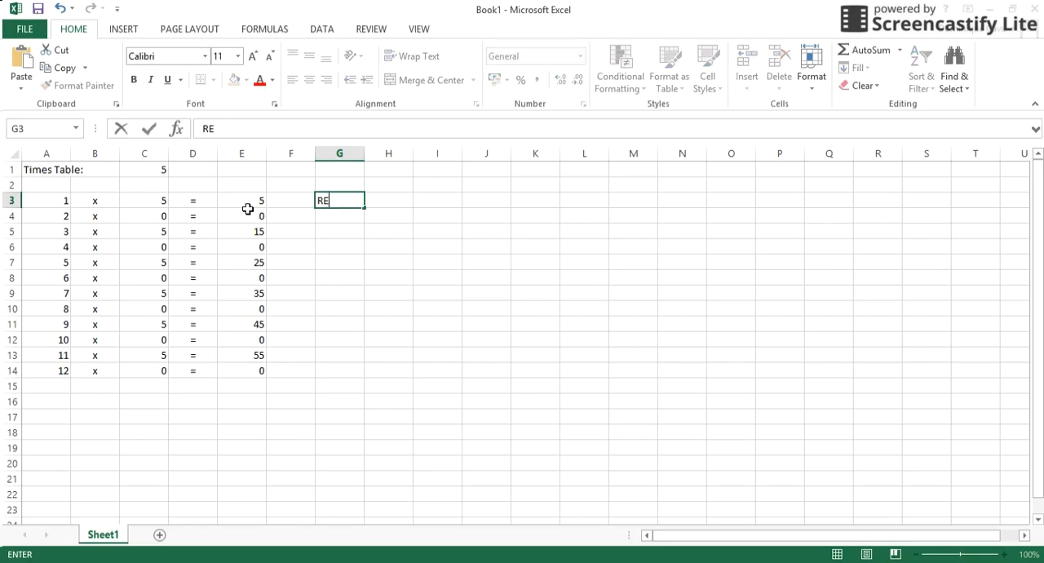
type("LATIVE REFERENCE")
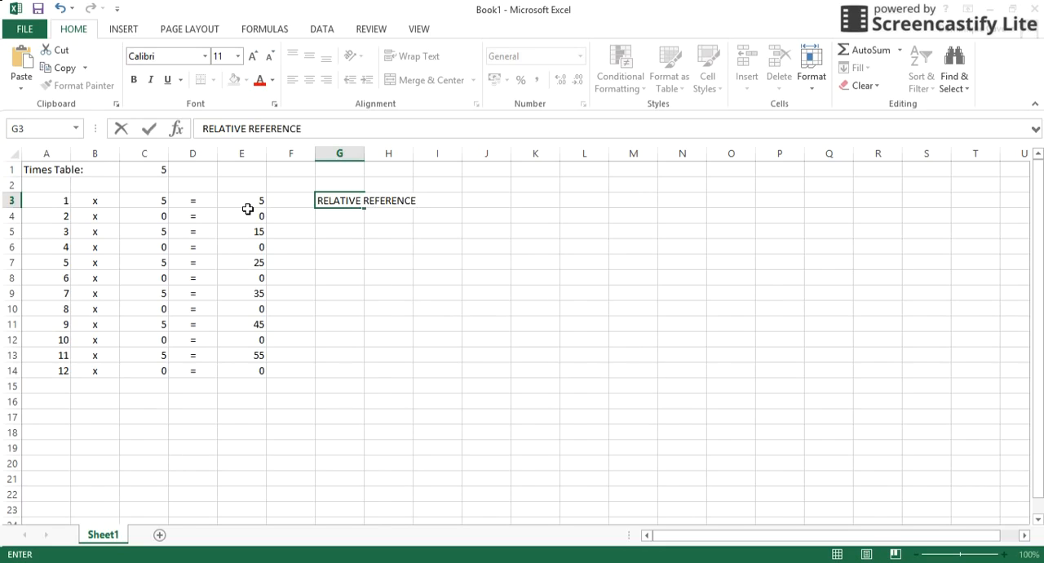
key("Left")
Review the relative references in the first few product formulas, starting at E3.
left_click(247, 209)
key("Down")
key("Down")
key("Down")
key("Up")
key("Up")
key("Up")
key("Up")
key("Down")
key("Up")
Examine the formulas from C3 down to C11 to see how the reference to C1 shifts in each row.
key("Left")
key("Left")
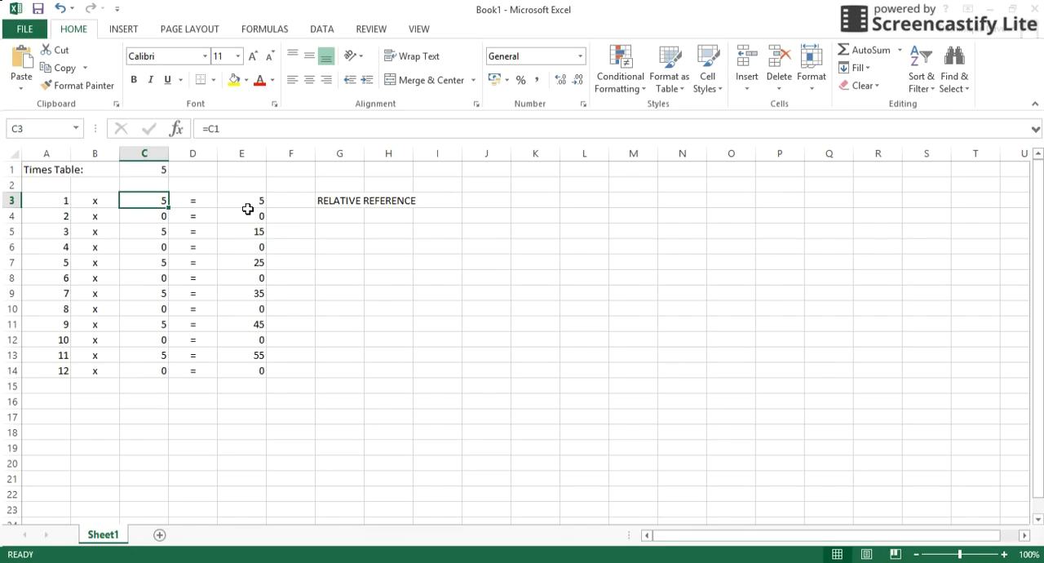
key("Down")
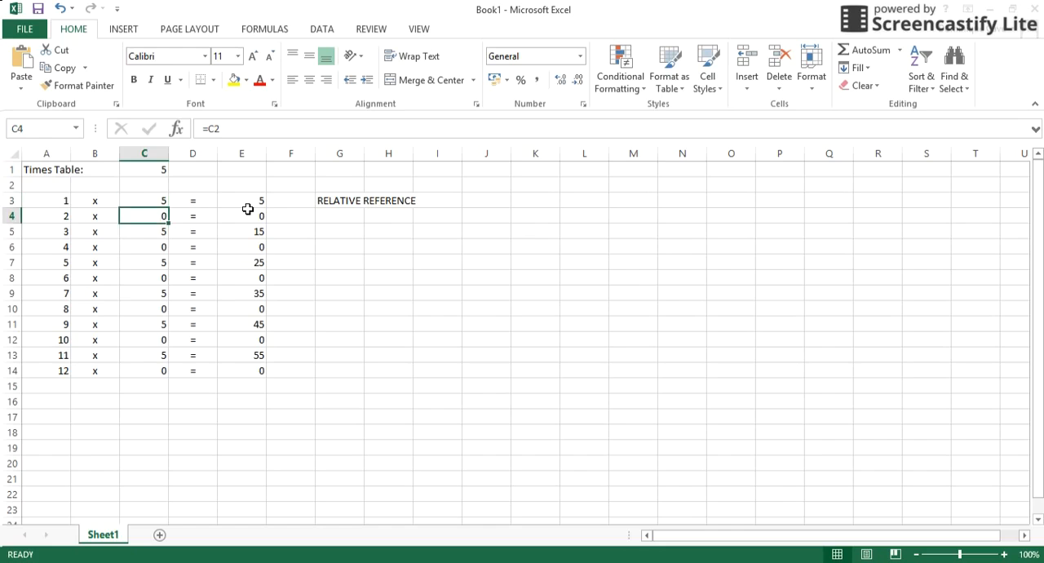
key("Down")
key("Down")
key("Down")
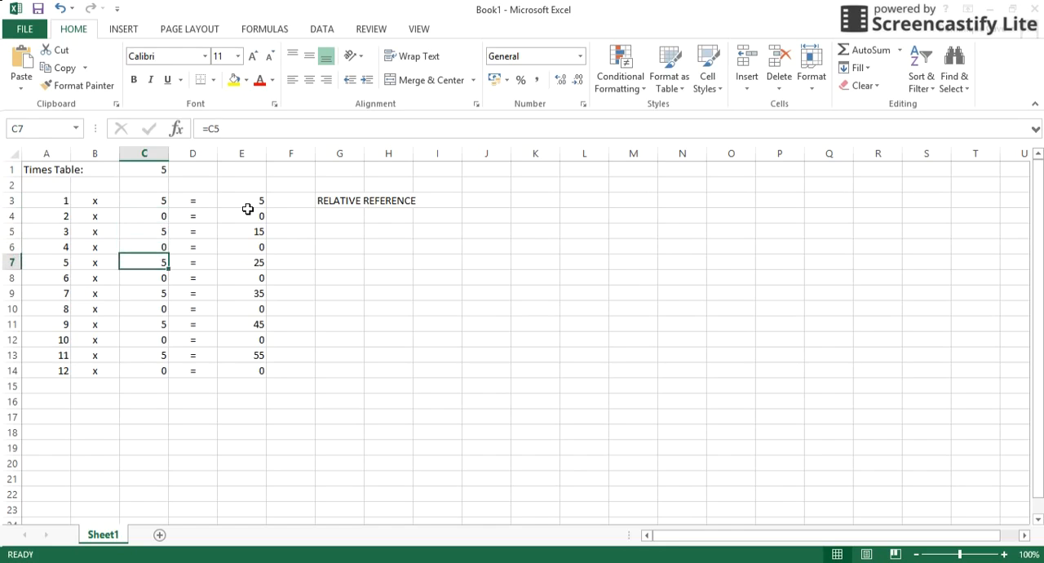
key("Down")
key("Down")
key("Down")
key("Down")
key("Down")
key("Down")
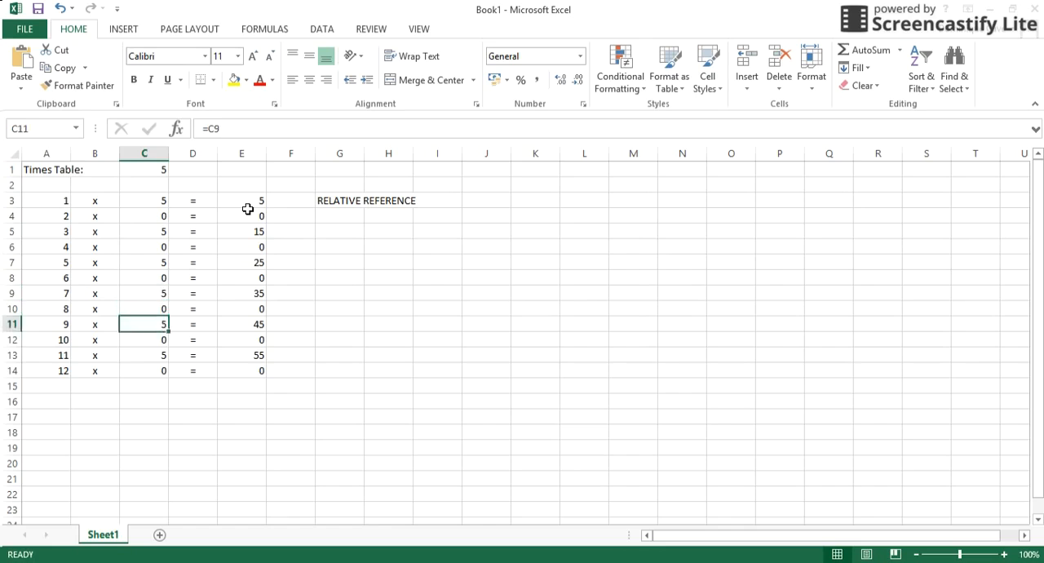
Review the formulas in column C of the table again to compare how their references shift between rows.
key("Down")
key("Up")
key("Up")
key("Up")
key("Up")
key("Up")
key("Up")
key("Up")
key("Up")
key("Up")
key("Up")
key("Up")
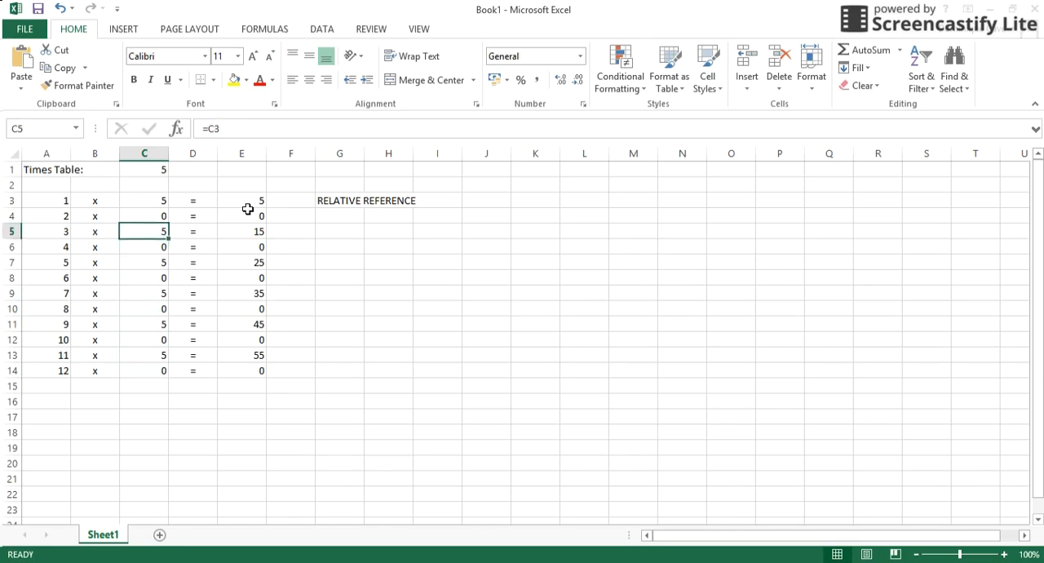
key("Up")
key("Up")
key("Down")
key("Down")
key("Down")
key("Down")
key("Down")
key("Down")
key("Down")
key("Down")
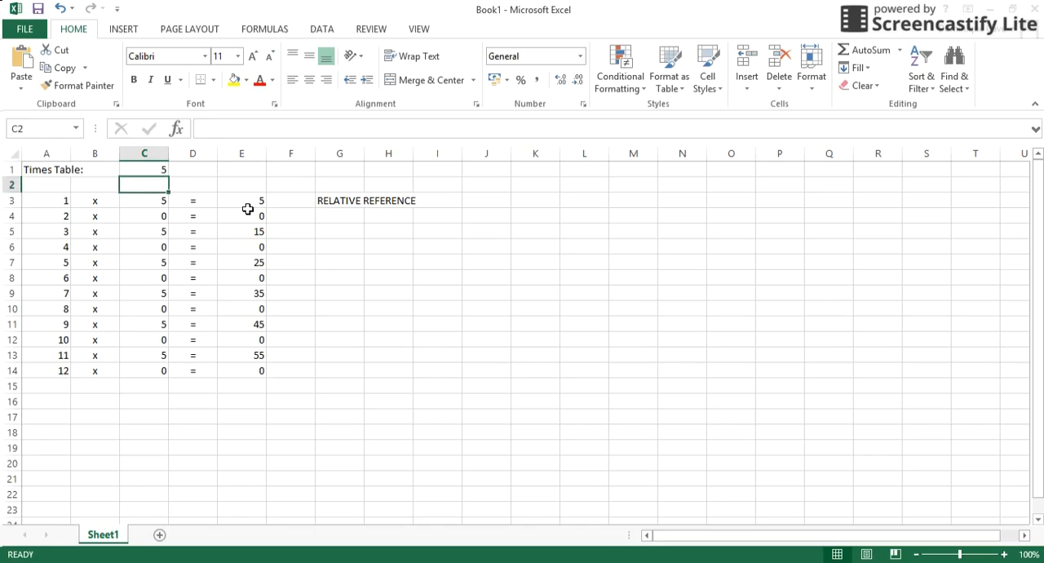
key("Down")
key("Down")
key("Down")
key("Down")
key("Down")
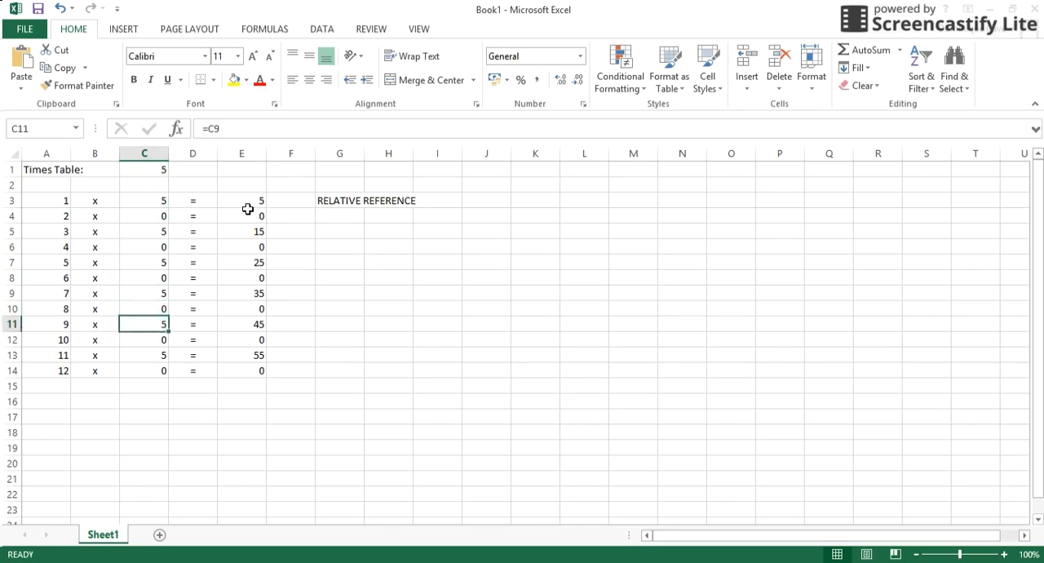
Enter the note ABSOLUTE REFERENCE in C16, below the table.
key("Down")
key("Down")
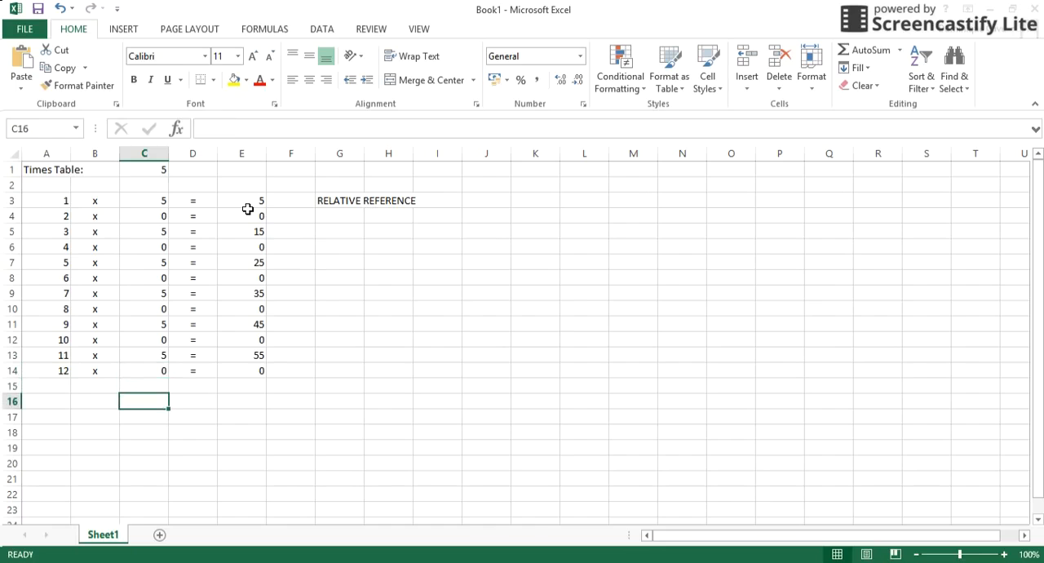
type("A")
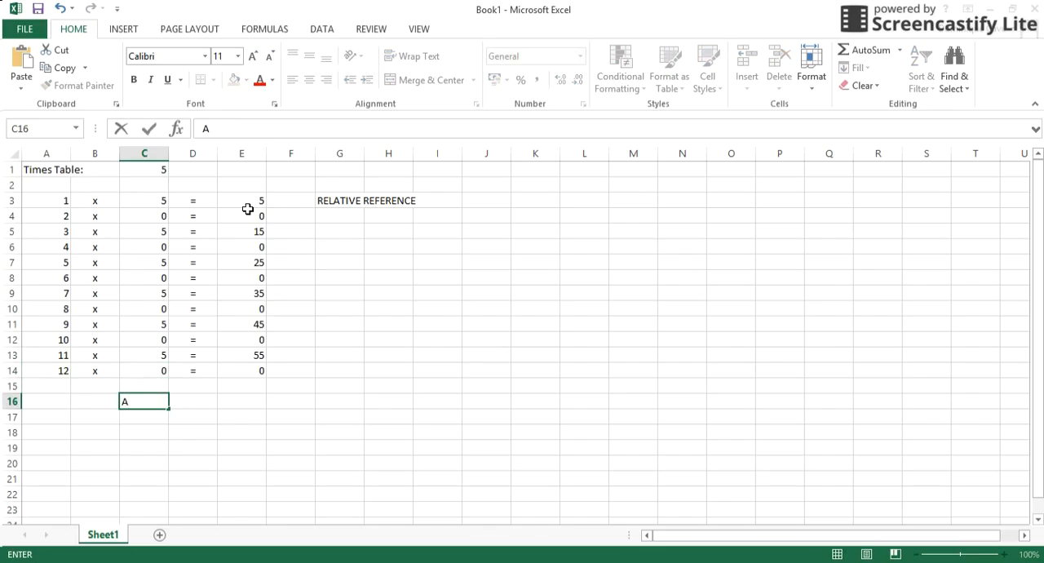
type("BSOLUTE ")
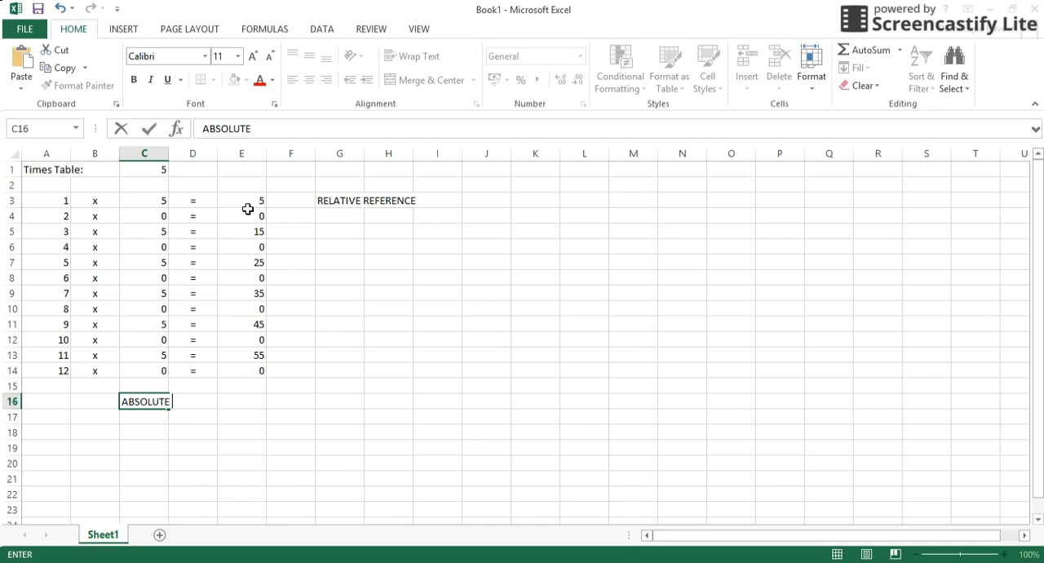
type("REFERENCE")
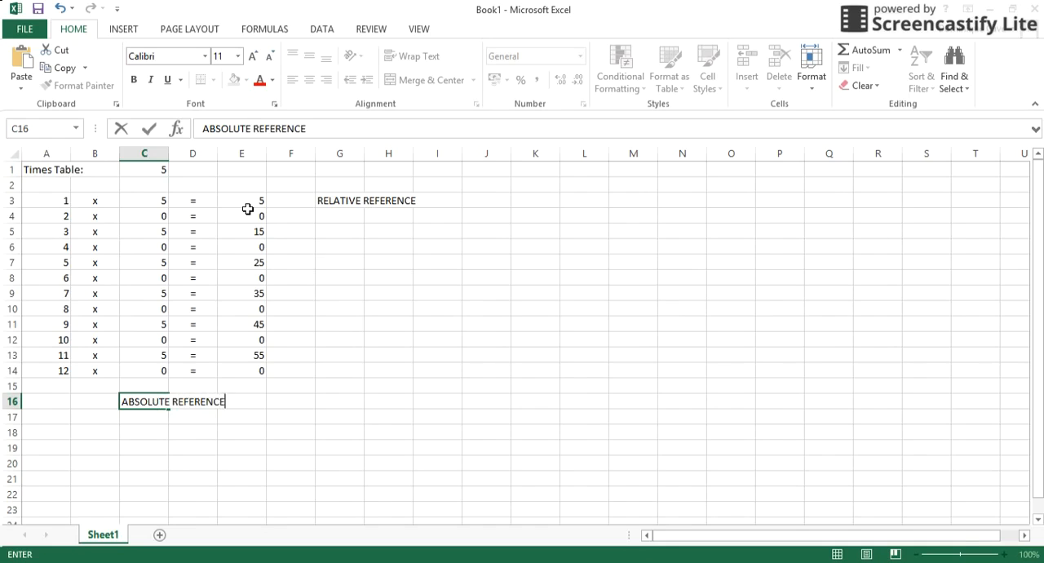
Make the reference in C3 absolute as =$C$1 and copy the formula down through C14.
left_click(159, 206)
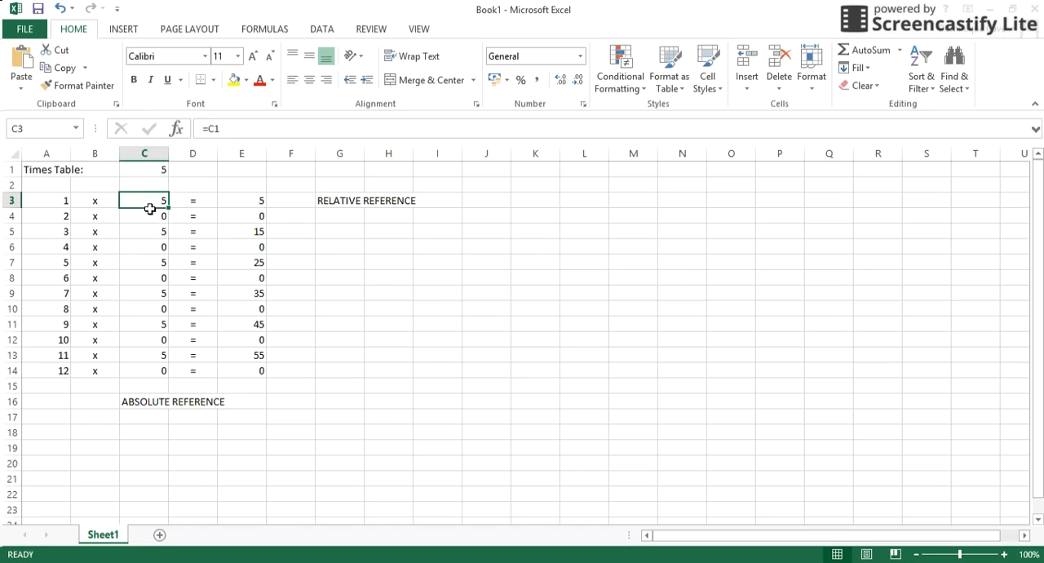
left_click(212, 135)
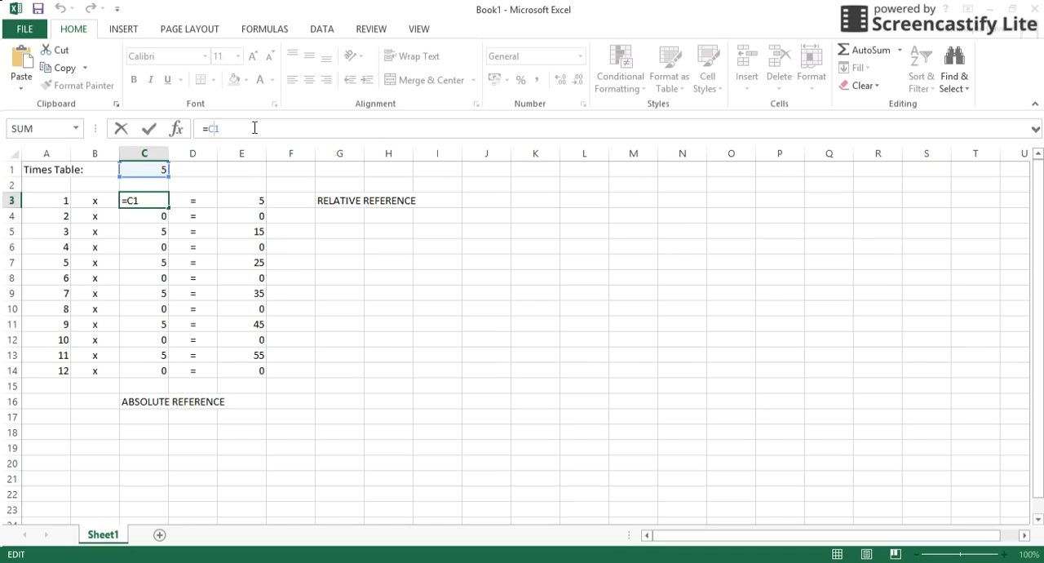
key("F4")
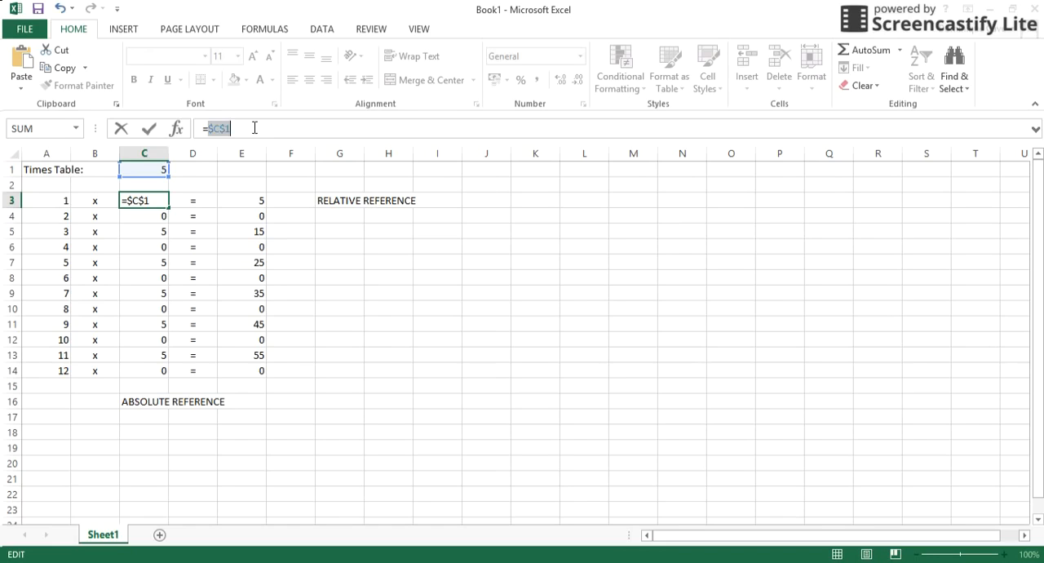
left_click(231, 131)
key("Return")
key("Up")
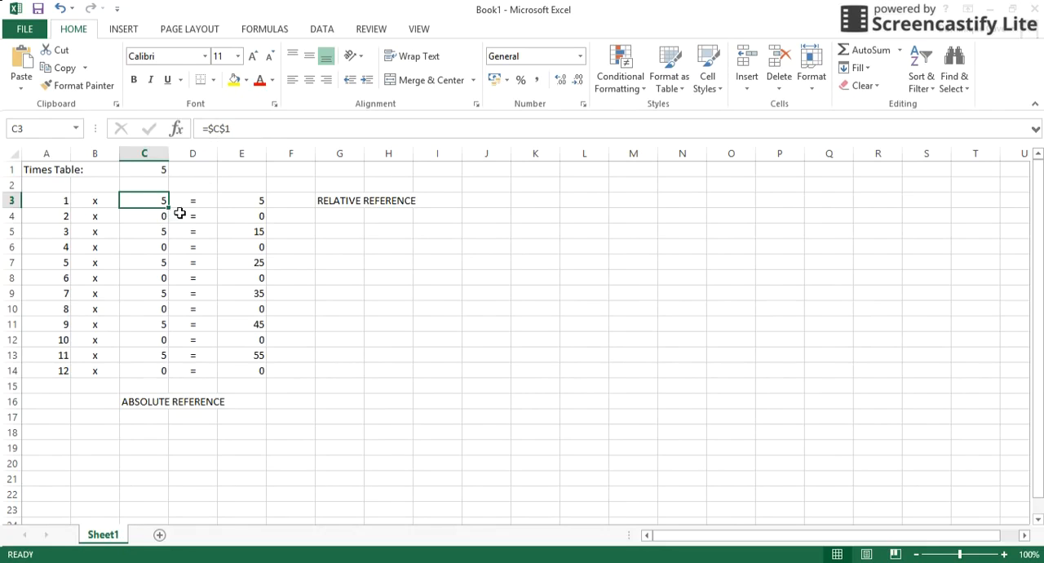
left_click_drag(170, 213, 159, 380)
Examine the copied formulas in column C, starting at C4, to check which cell each row references.
left_click(149, 224)
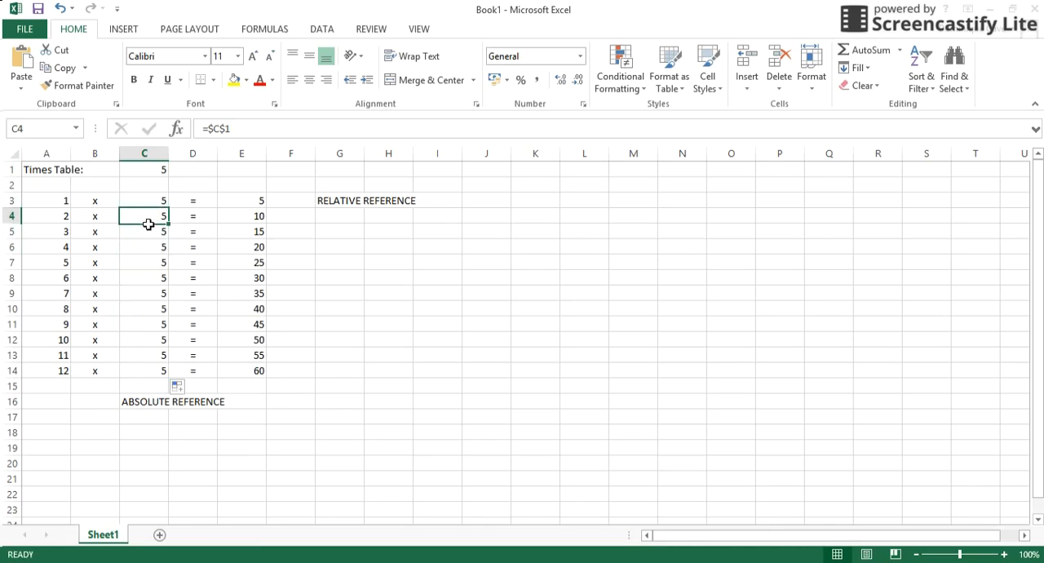
key("Down")
key("Down")
key("Down")
key("Down")
key("Down")
key("Down")
key("Down")
key("Down")
key("Down")
key("Down")
key("Up")
key("Up")
key("Up")
key("Up")
key("Up")
key("Up")
key("Up")
key("Up")
key("Up")
key("Up")
key("Up")
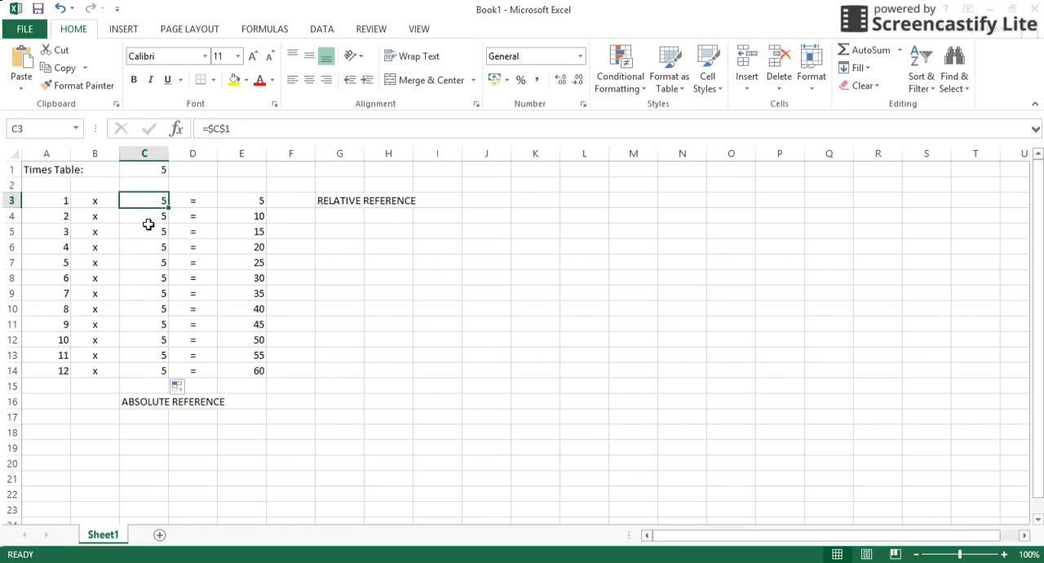
Test the table by setting the times table number in C1 to 6, followed by 9.
left_click(153, 176)
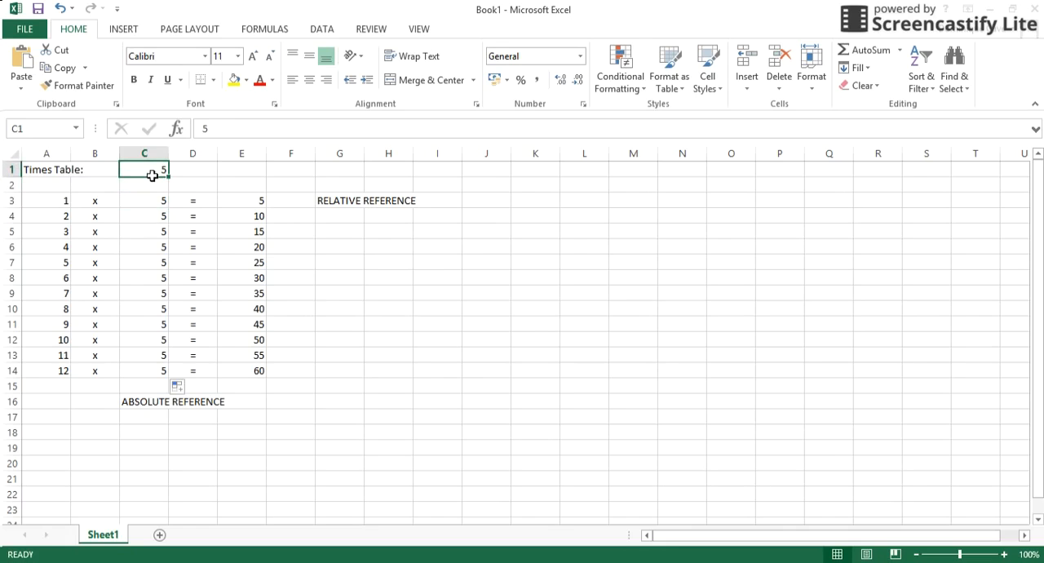
type("6")
key("Return")
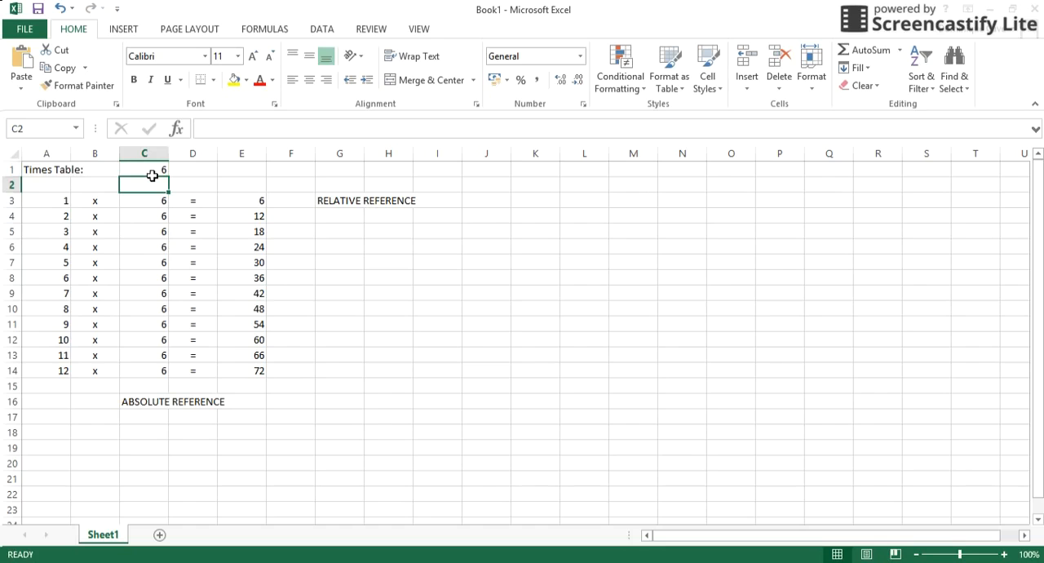
left_click(153, 173)
type("9")
key("Return")
Set the times table number in C1 to 10.
left_click(153, 175)
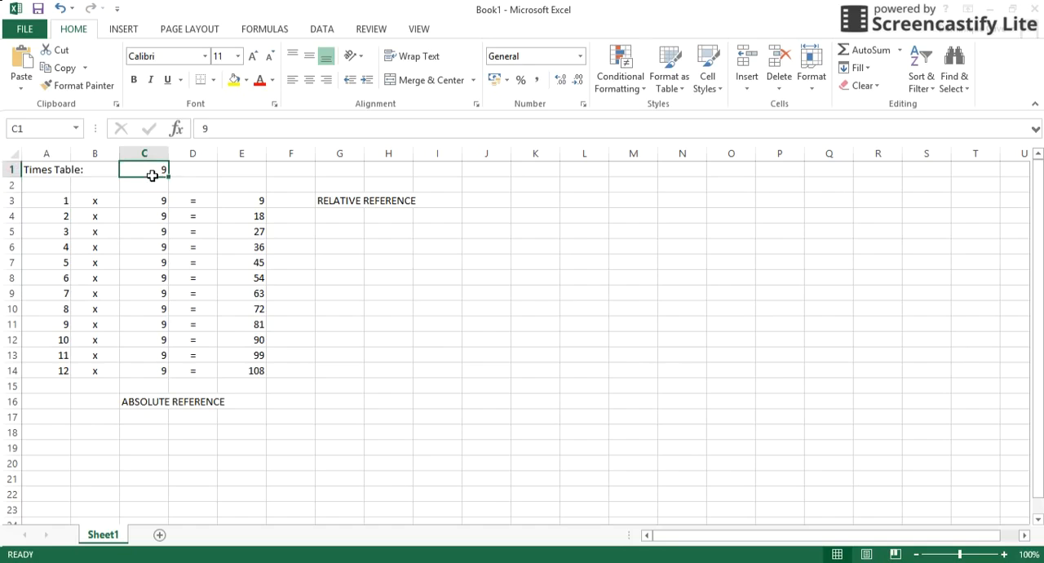
type("10")
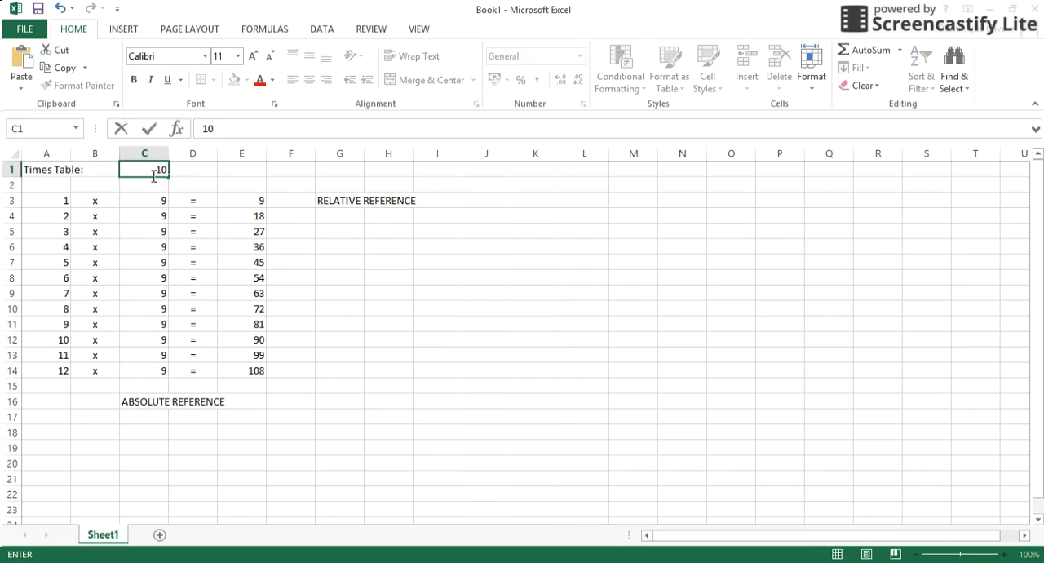
key("Return")
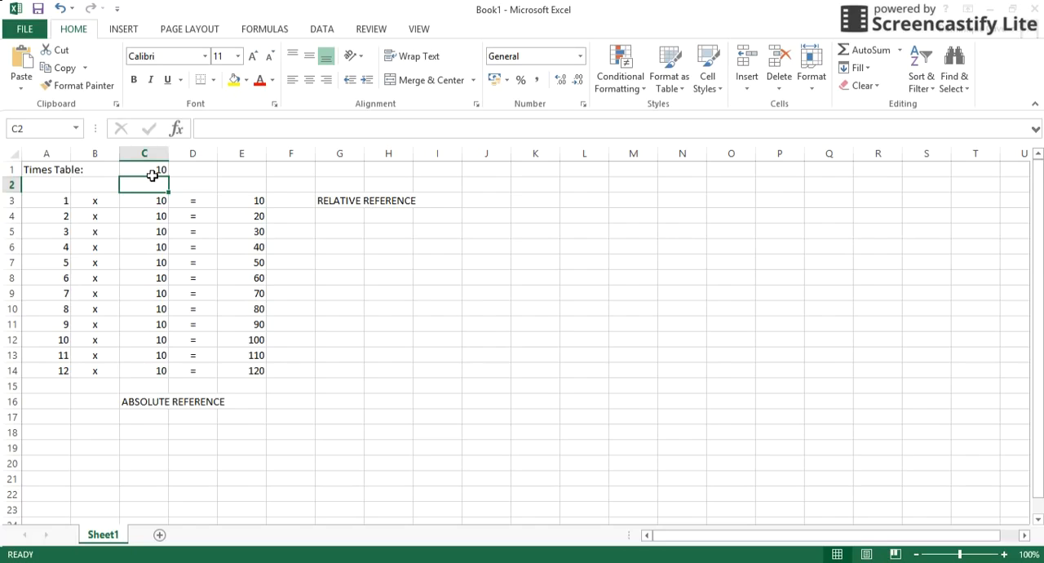
Review the absolute references in the column C formulas from C3 downward and back up.
key("Down")
key("Down")
key("Down")
key("Down")
key("Down")
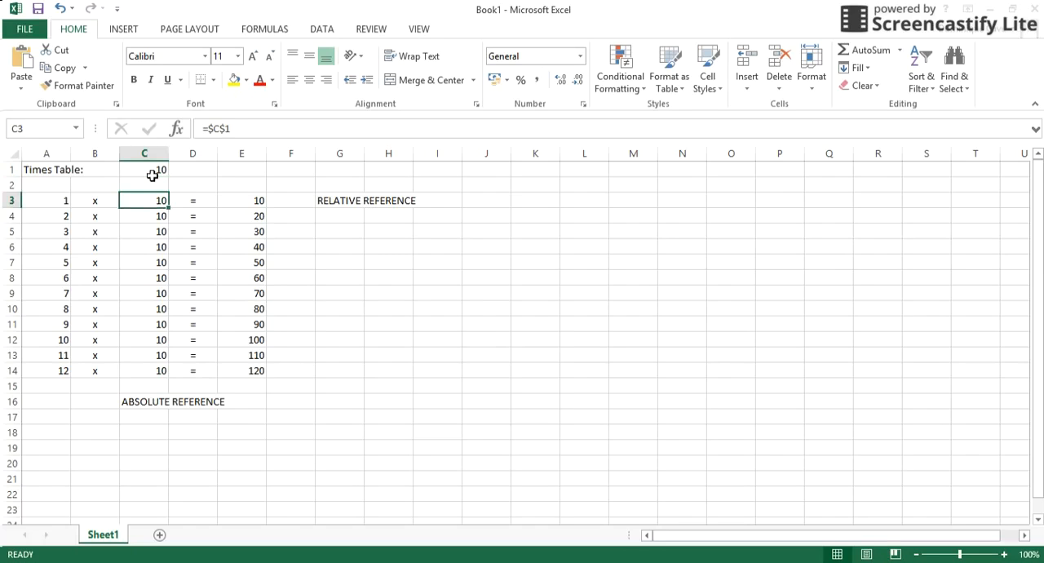
key("Down")
key("Down")
key("Down")
key("Down")
key("Down")
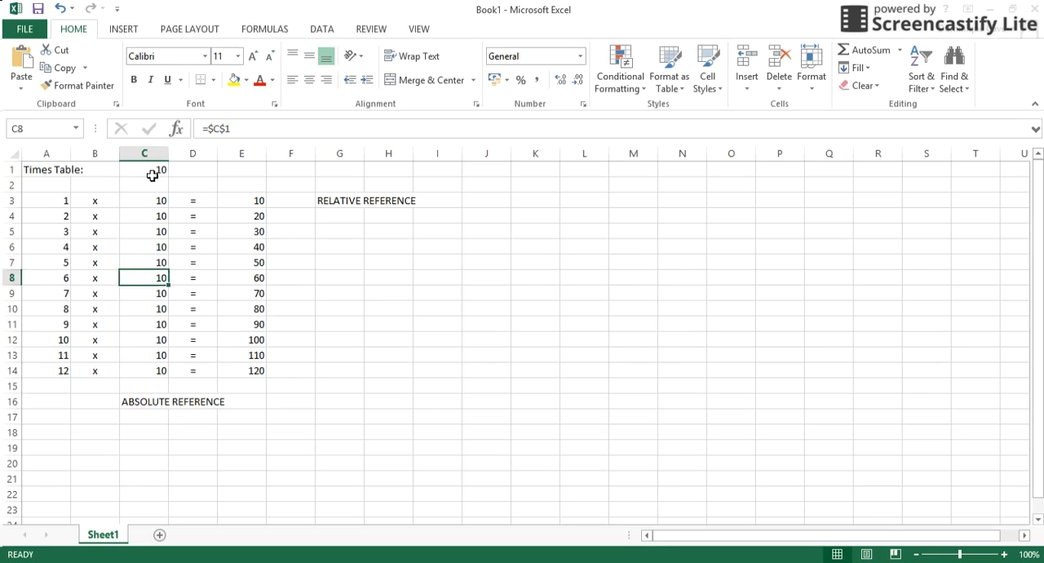
key("Down")
key("Up")
key("Down")
key("Down")
key("Up")
key("Up")
key("Down")
key("Up")
key("Up")
key("Up")
key("Up")
key("Up")
key("Up")
key("Up")
key("Up")
key("Up")
key("Up")
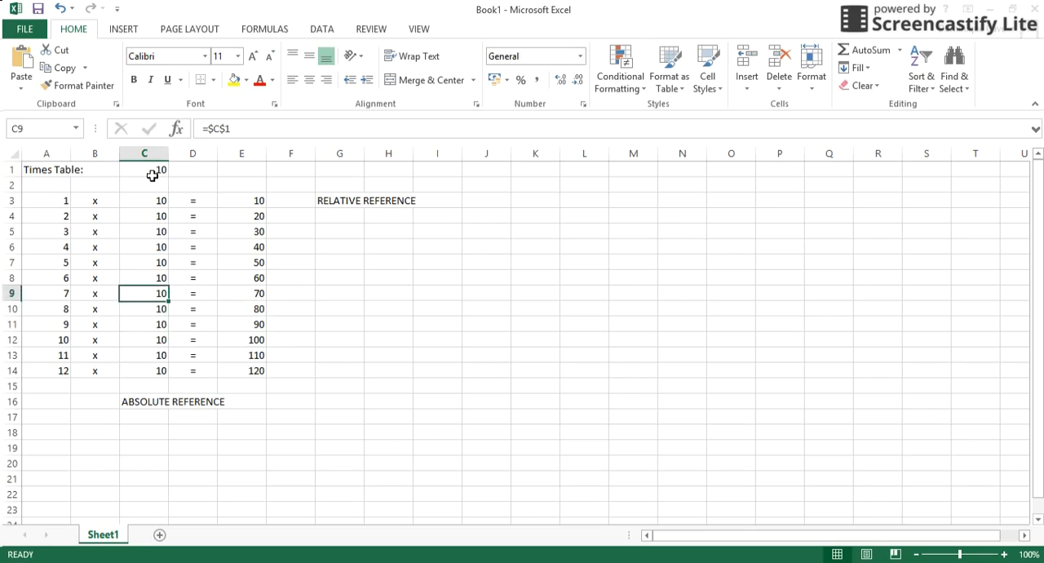
Examine the product formulas from E3 down to E13 to compare their relative references with column C.
key("Right")
key("Right")
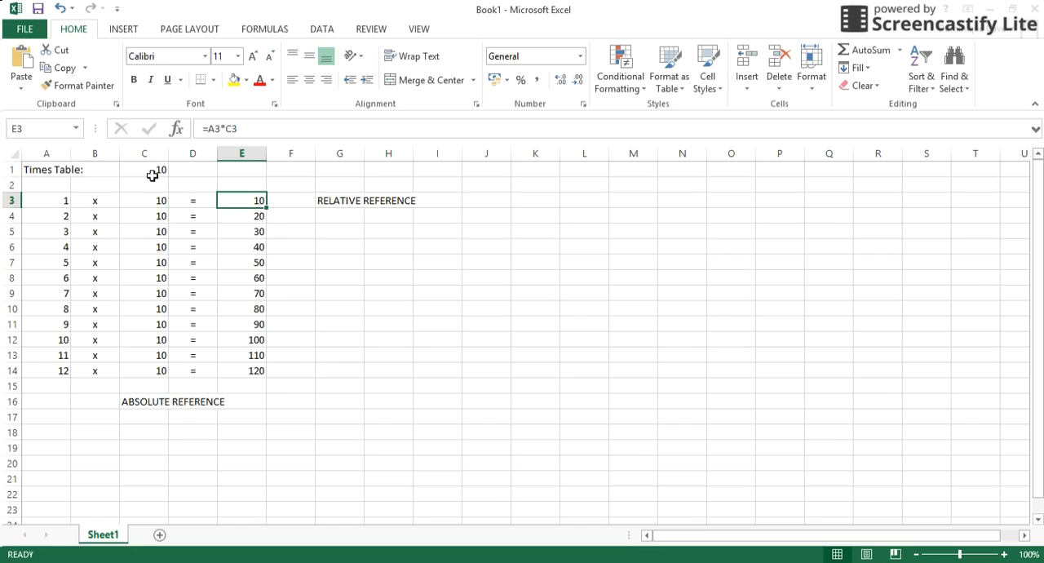
key("Down")
key("Down")
key("Down")
key("Down")
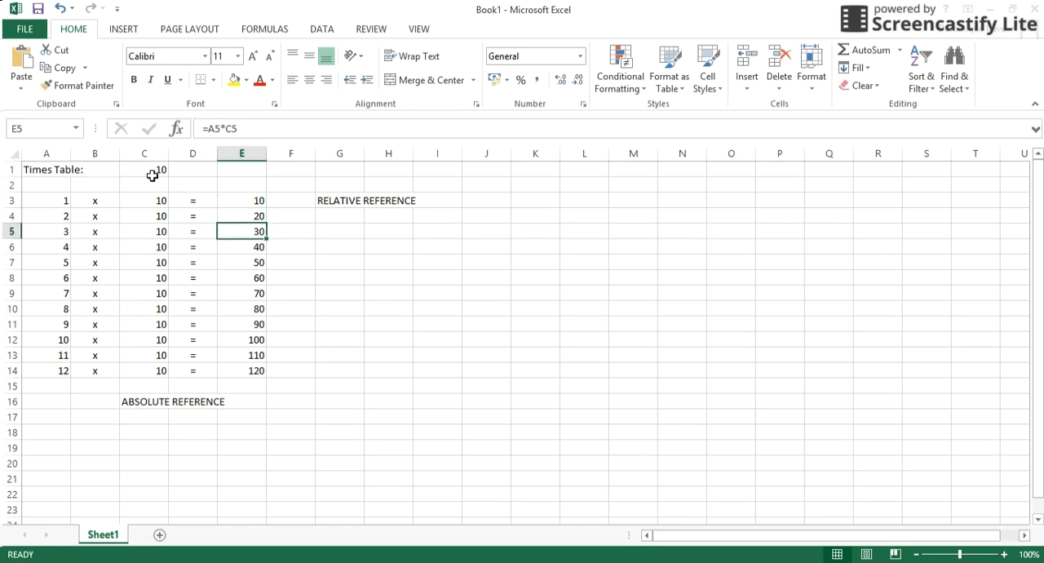
key("Down")
key("Down")
key("Down")
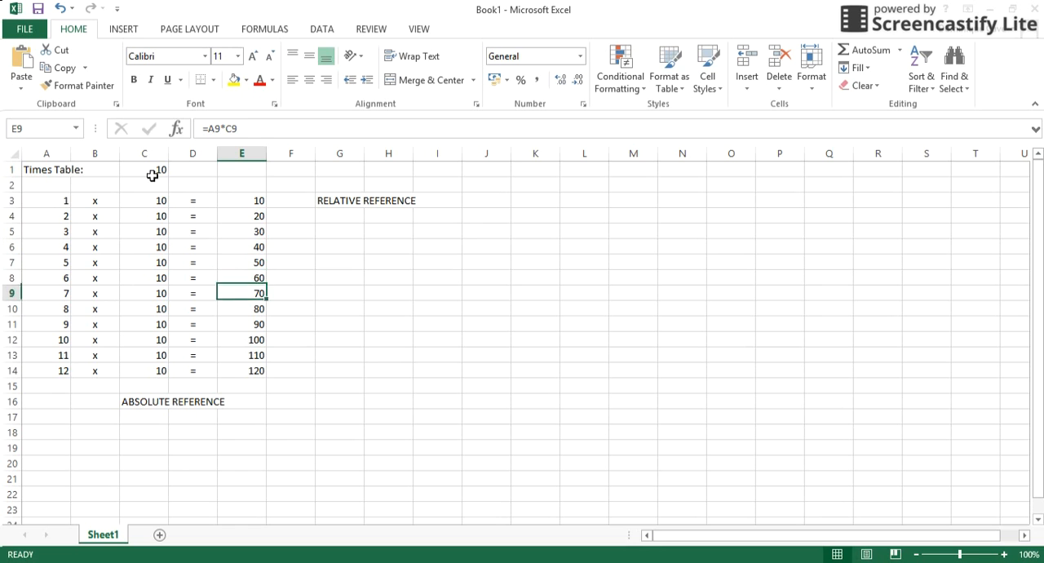
key("Down")
key("Down")
key("Down")
key("Down")
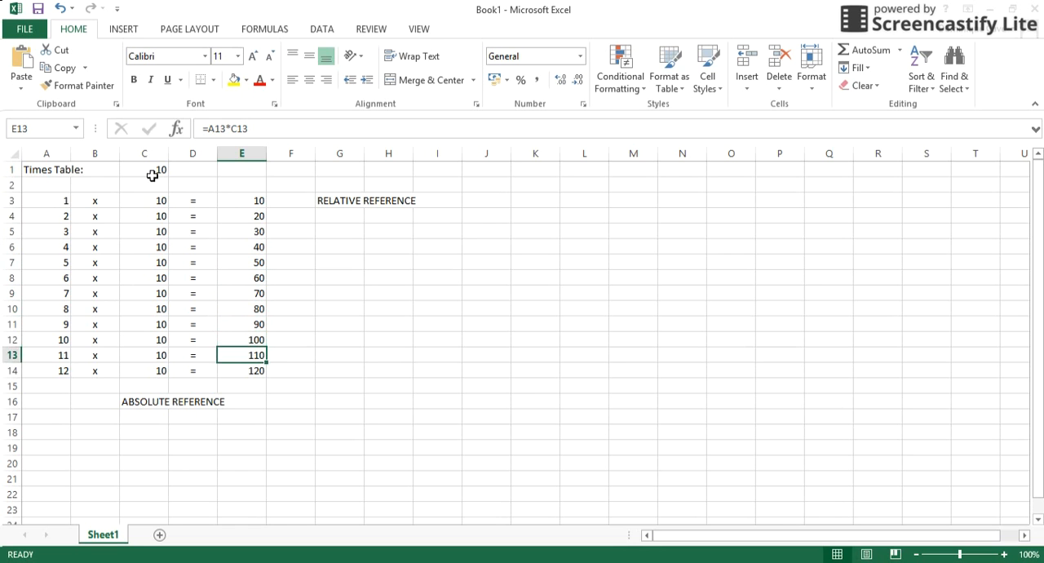
key("Up")
key("Up")
key("Up")
key("Up")
key("Up")
key("Up")
key("Up")
key("Up")
key("Up")
key("Up")
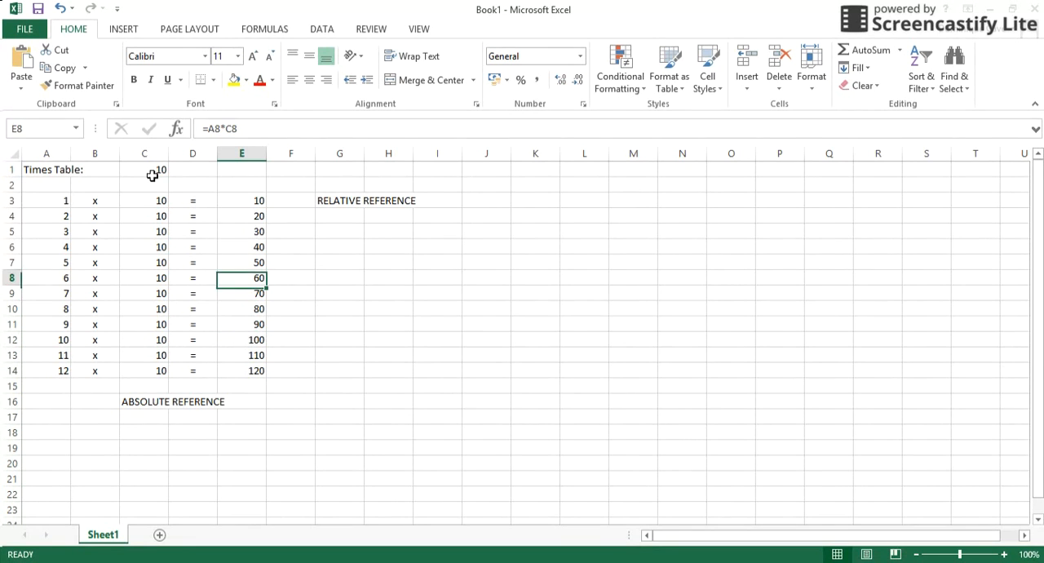
key("Up")
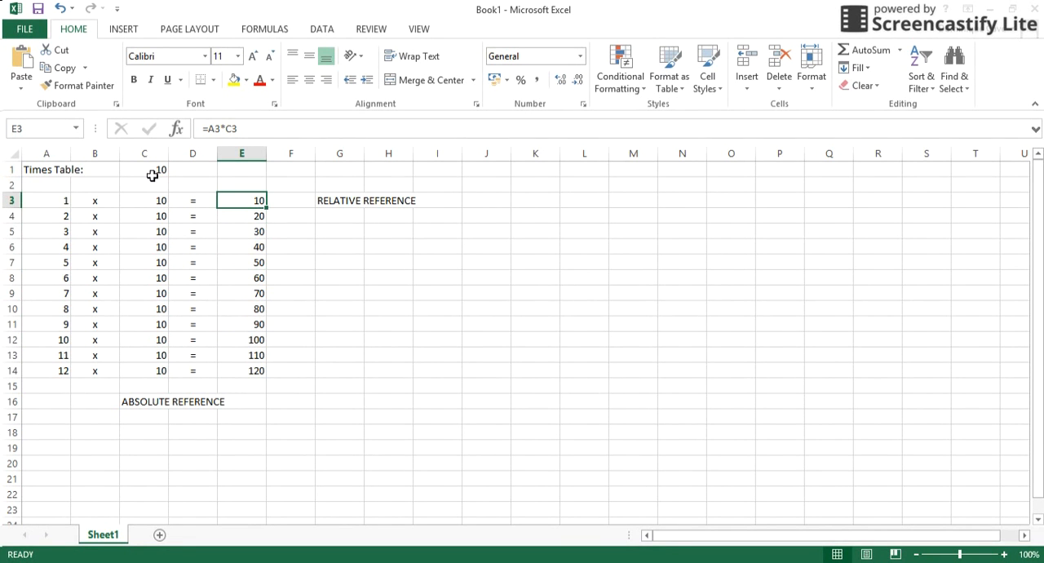